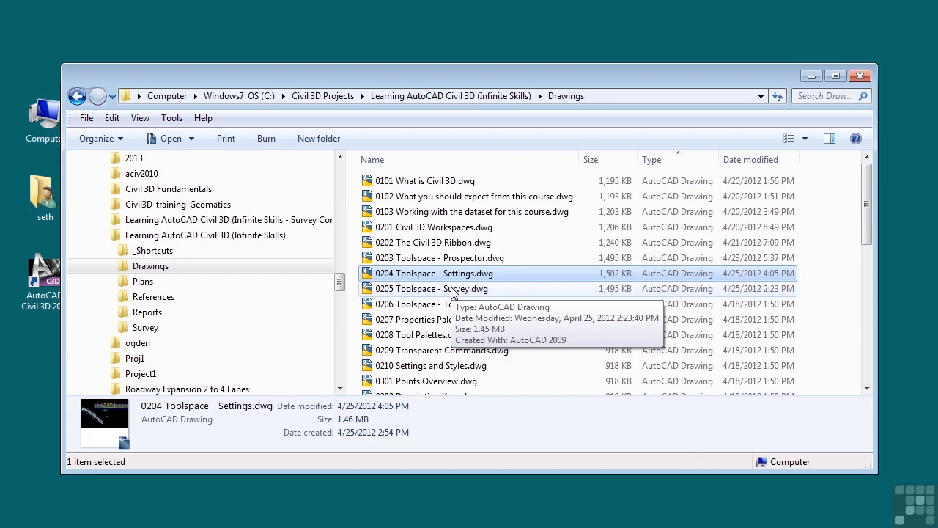
- Bring up the drawing's settings in Toolspace with more of the road corridor in view, and clear the contour label selection
{"action": "left_click", "coordinate": [815, 78]}
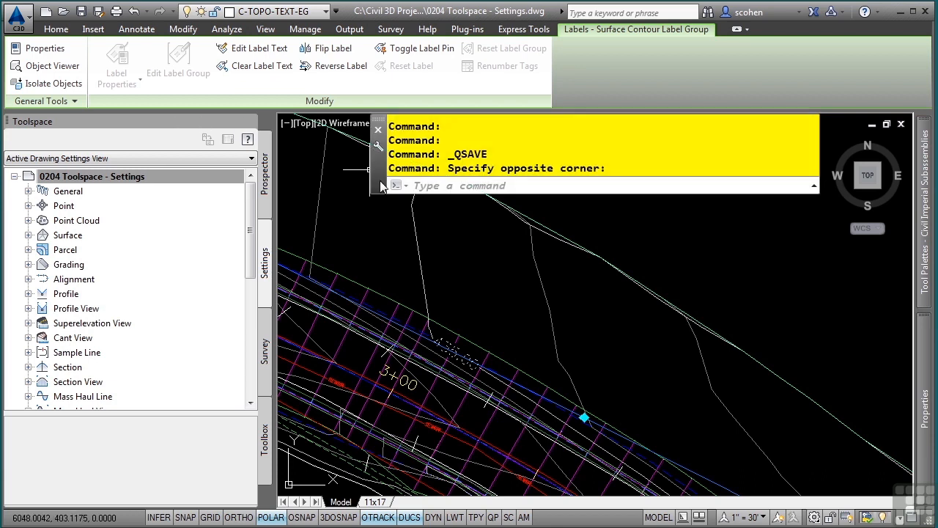
{"action": "scroll", "coordinate": [540, 376], "scroll_direction": "down", "scroll_amount": 4}
{"action": "middle_click_drag", "start_coordinate": [553, 418], "coordinate": [542, 310]}
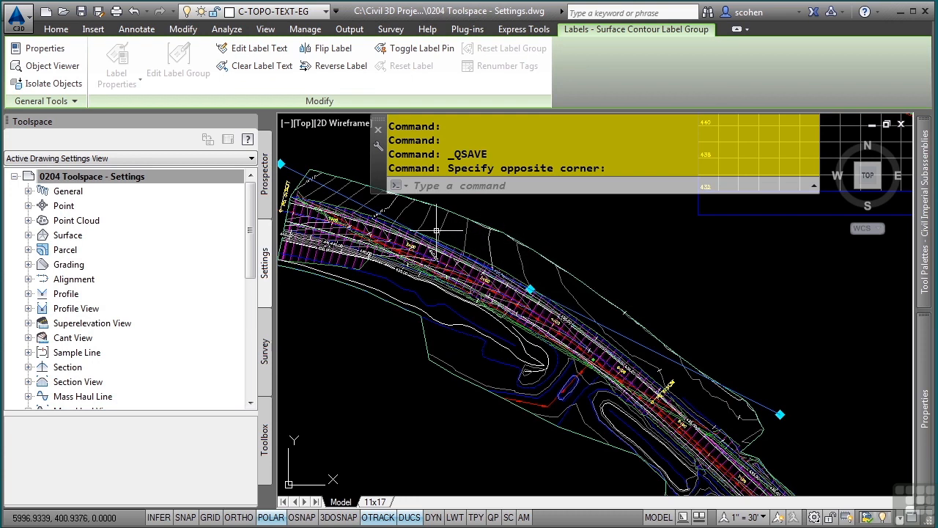
{"action": "left_click", "coordinate": [264, 268]}
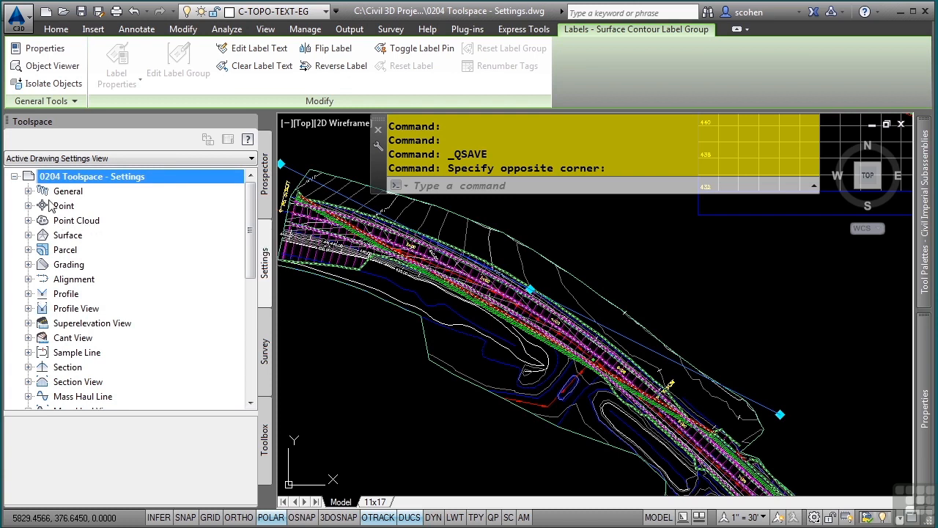
{"action": "left_click", "coordinate": [263, 249]}
{"action": "key", "text": "Escape"}
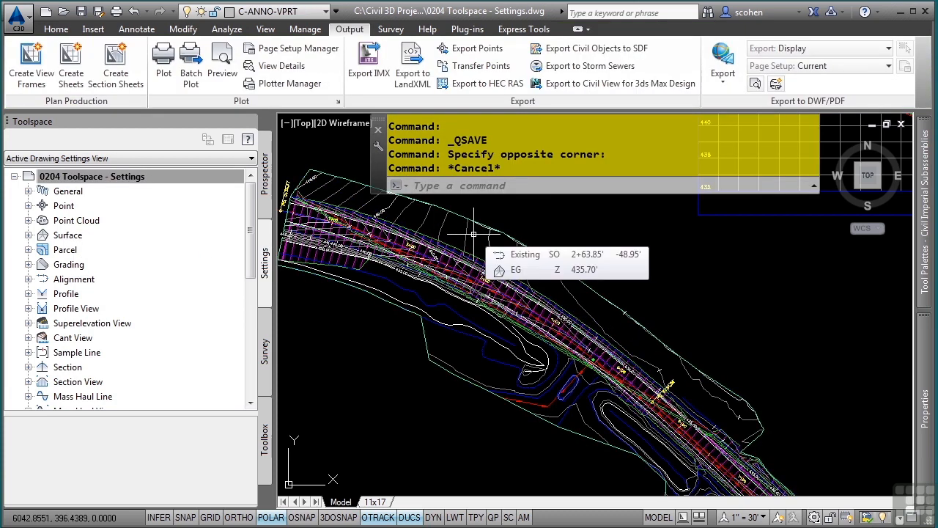
- Check which surface style is assigned in the EG surface's properties, and leave the properties without changes
{"action": "left_click", "coordinate": [466, 236]}
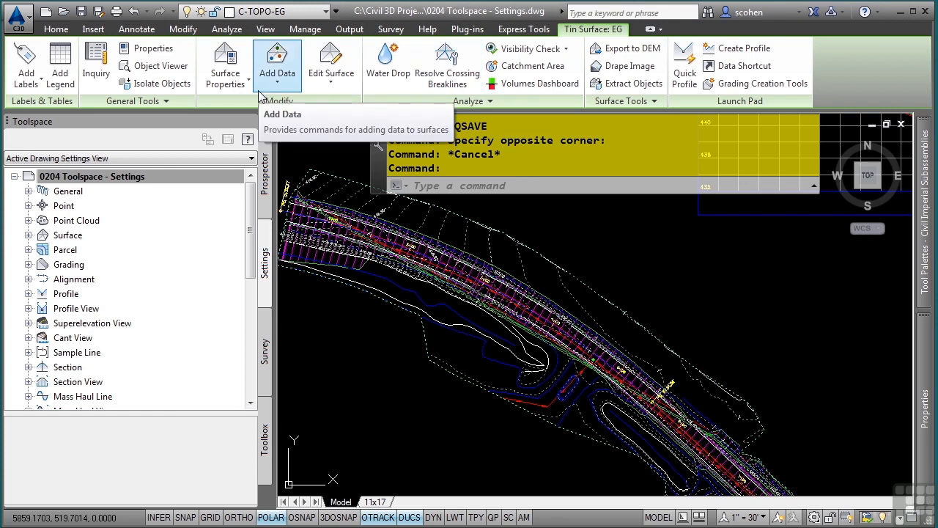
{"action": "left_click", "coordinate": [224, 66]}
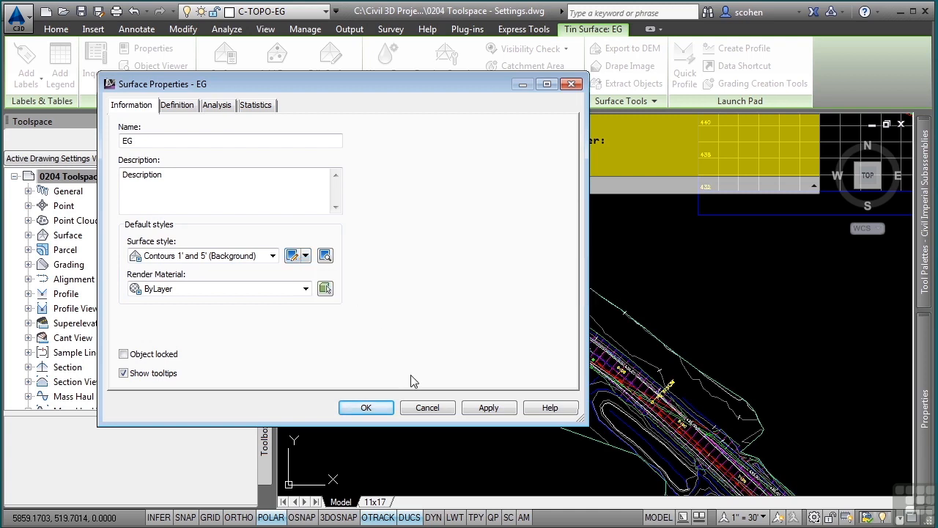
{"action": "left_click", "coordinate": [428, 409]}
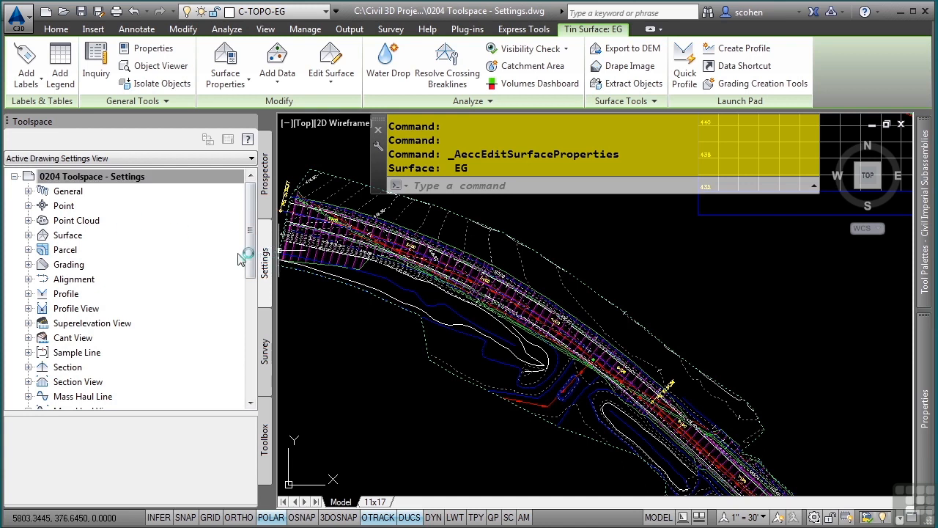
- Open the Contours 1' and 5' (Background) surface style for editing from the drawing's surface styles collection
{"action": "left_click", "coordinate": [28, 236]}
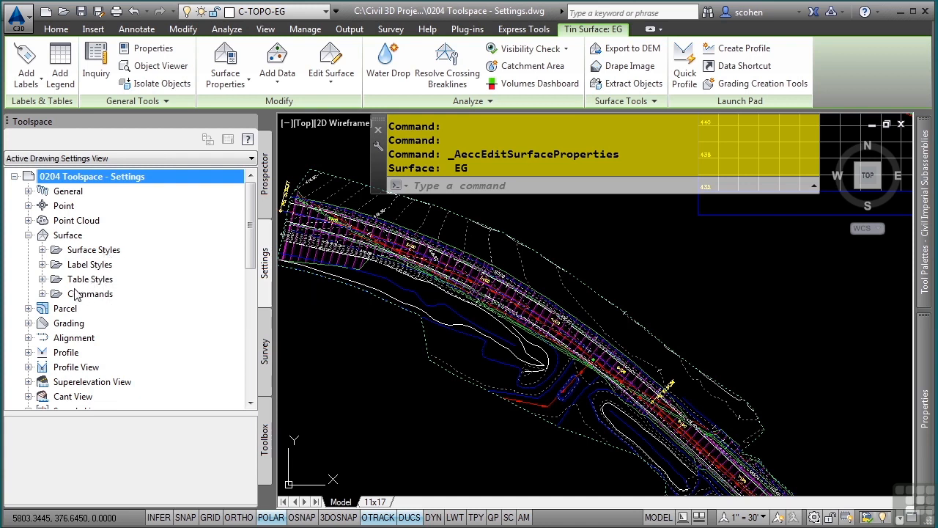
{"action": "left_click", "coordinate": [43, 250]}
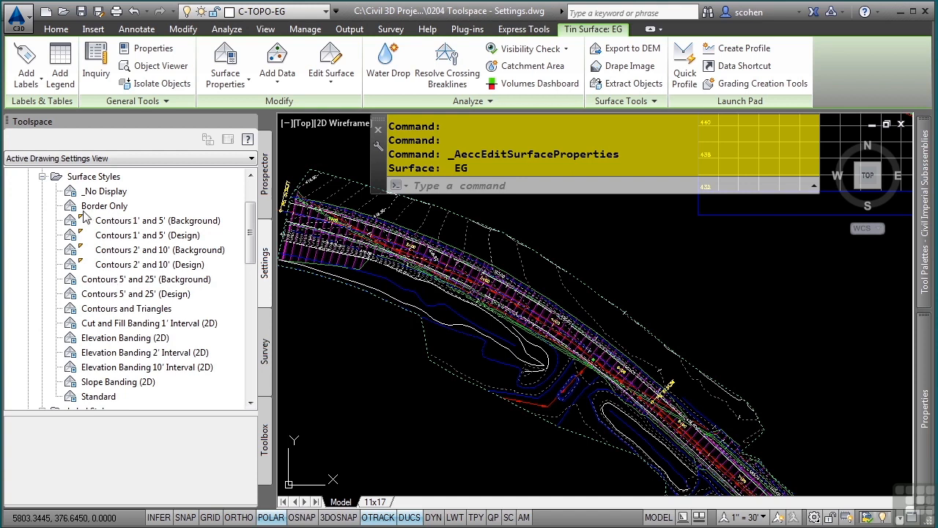
{"action": "mouse_move", "coordinate": [80, 221]}
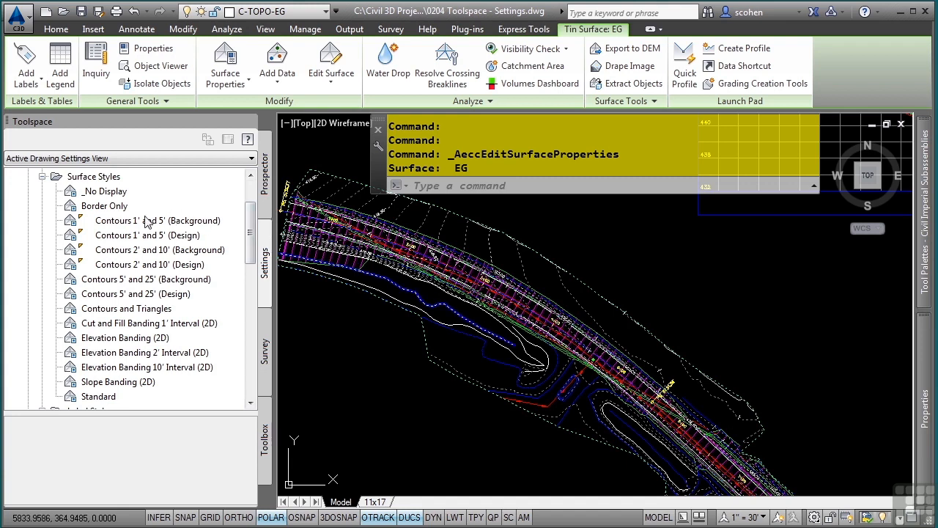
{"action": "mouse_move", "coordinate": [144, 228]}
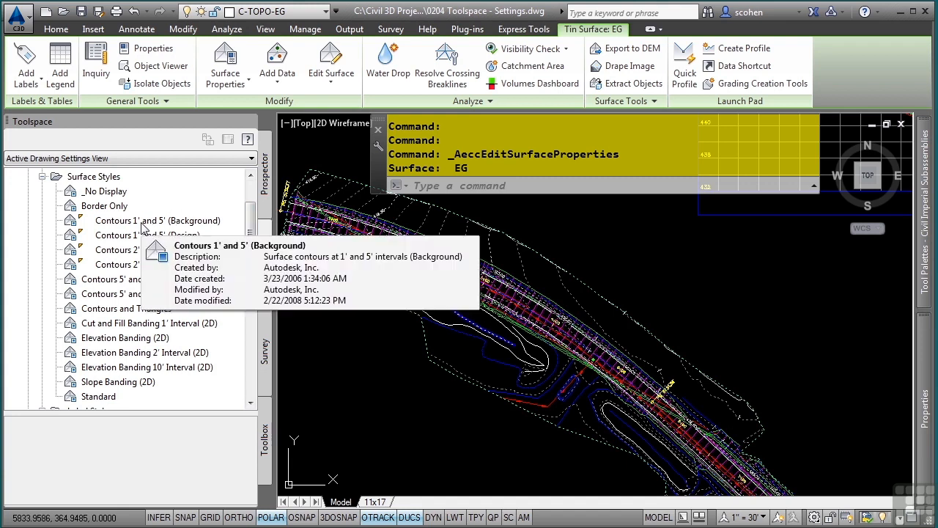
{"action": "right_click", "coordinate": [144, 228]}
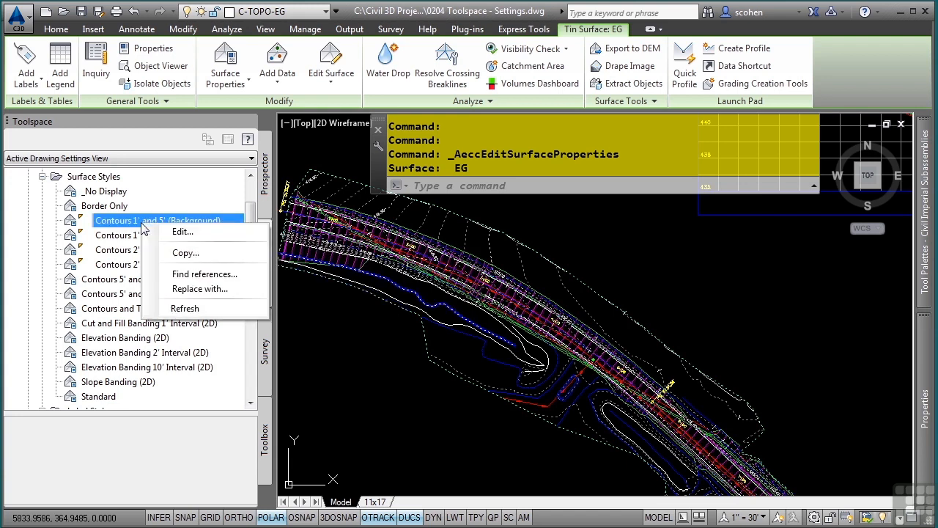
{"action": "left_click", "coordinate": [182, 231]}
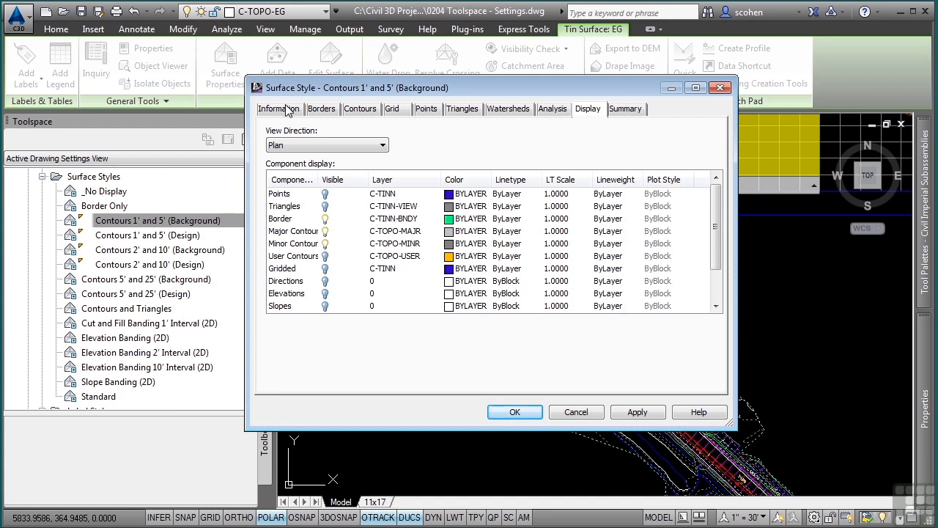
- Review the surface style's Information, Borders, Contours and Display settings
{"action": "left_click", "coordinate": [290, 110]}
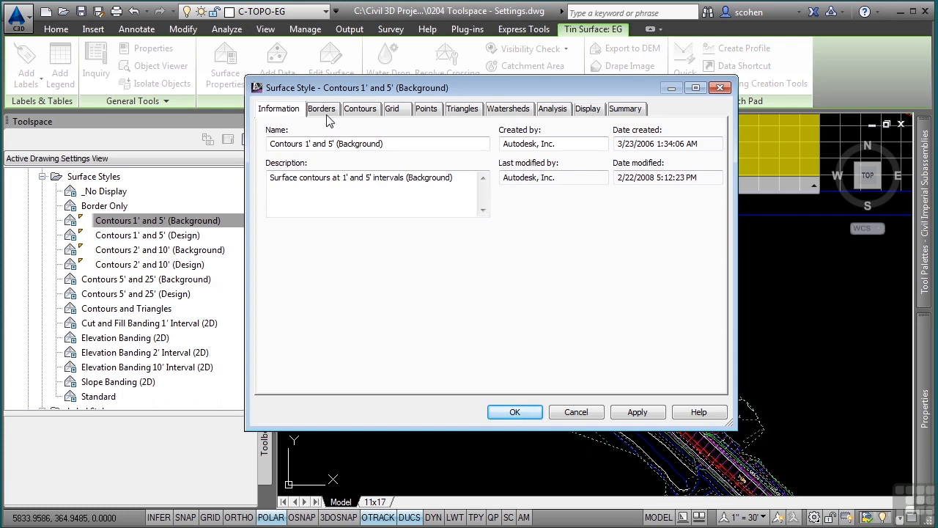
{"action": "left_click", "coordinate": [323, 110]}
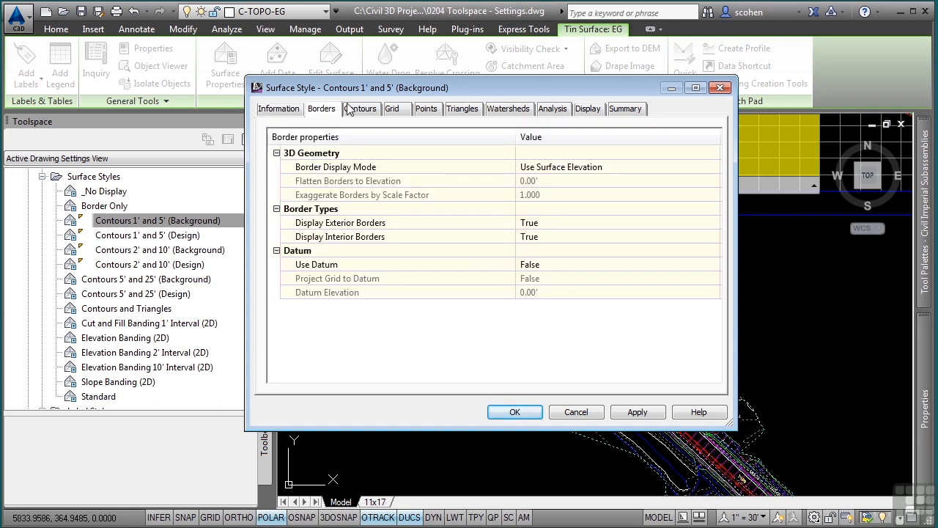
{"action": "left_click", "coordinate": [355, 109]}
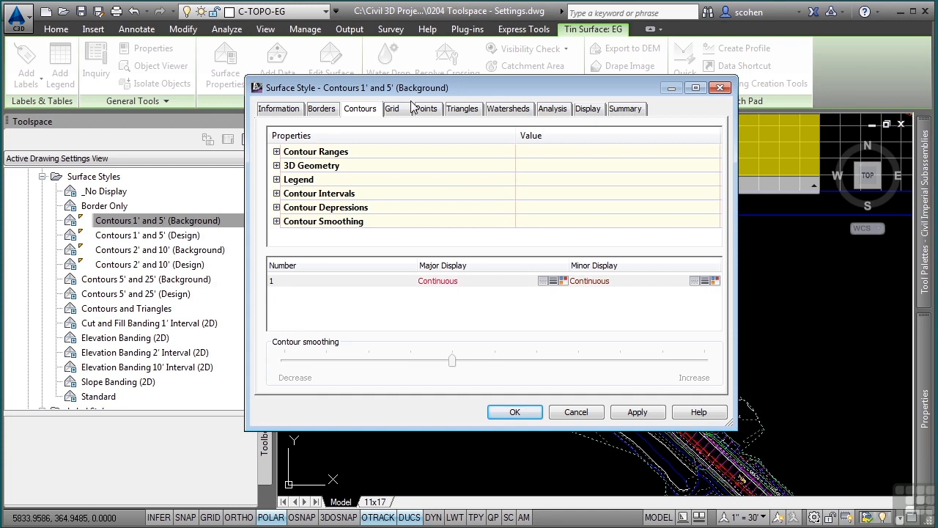
{"action": "left_click", "coordinate": [586, 112]}
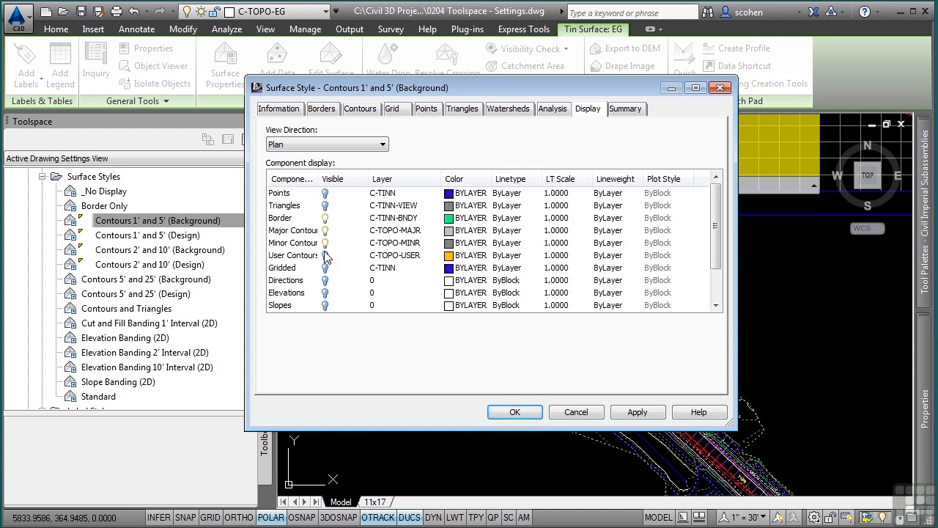
- Make the Points component visible in the Plan view direction, and review the component display for Model and Section
{"action": "left_click", "coordinate": [324, 193]}
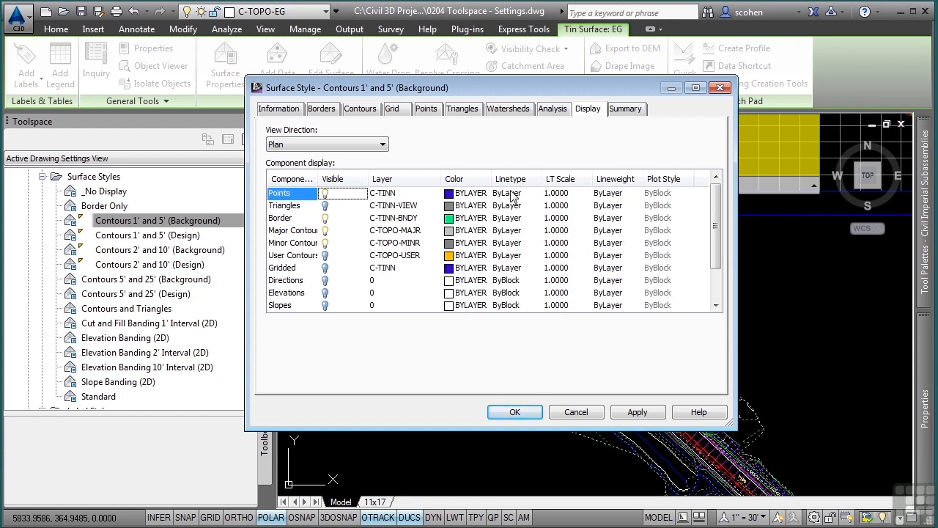
{"action": "left_click", "coordinate": [334, 144]}
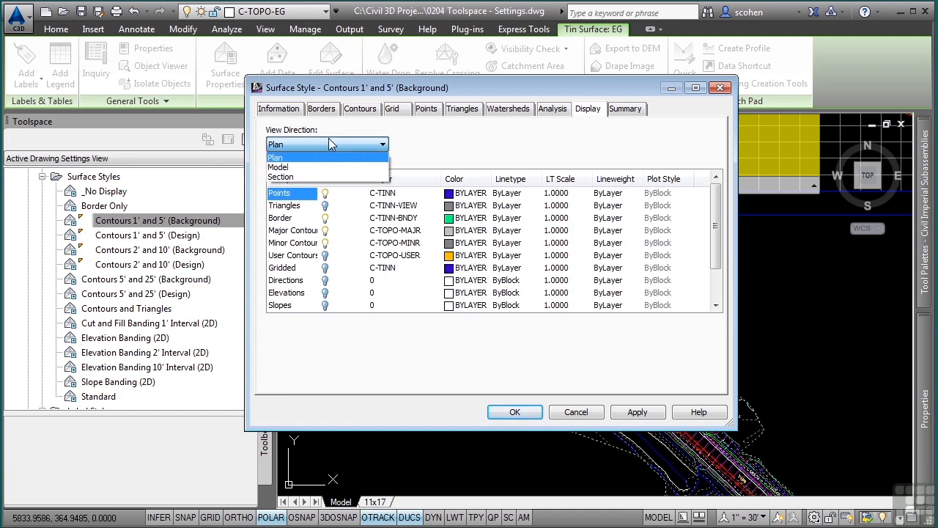
{"action": "left_click", "coordinate": [279, 168]}
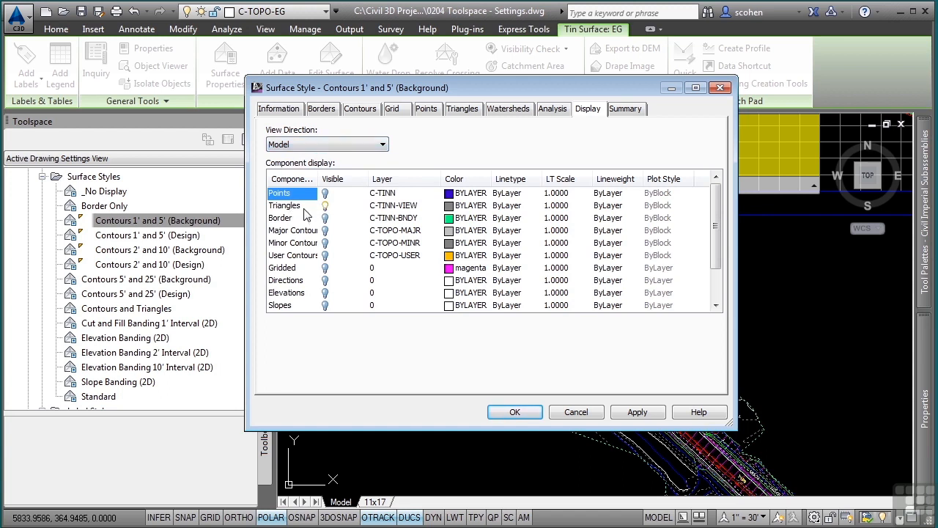
{"action": "left_click", "coordinate": [324, 147]}
{"action": "left_click", "coordinate": [297, 177]}
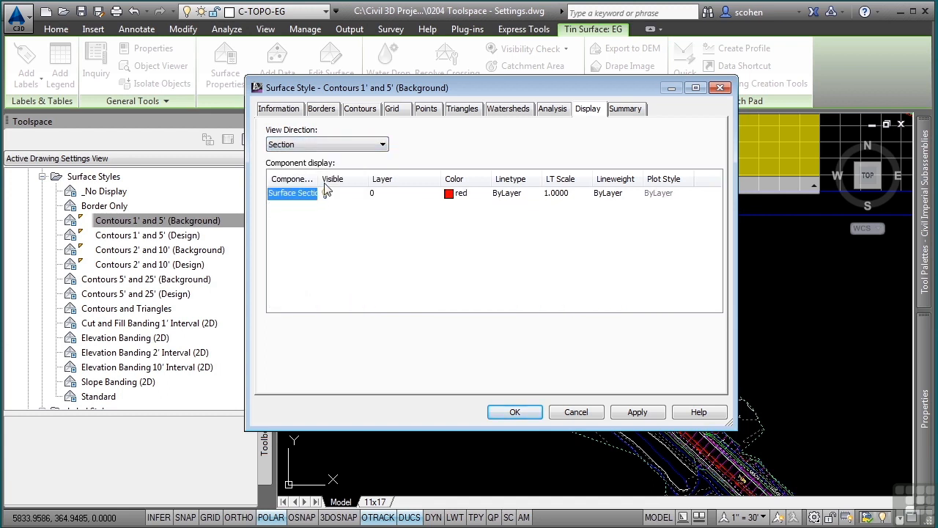
{"action": "left_click", "coordinate": [325, 193]}
{"action": "left_click", "coordinate": [371, 146]}
{"action": "left_click", "coordinate": [326, 156]}
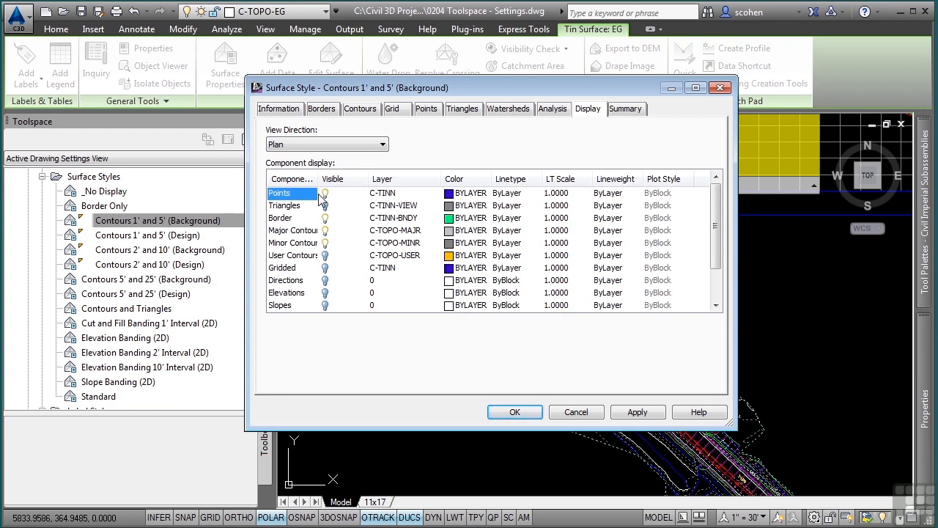
- Apply the surface style change and check how the surface points look in the drawing
{"action": "left_click", "coordinate": [648, 412]}
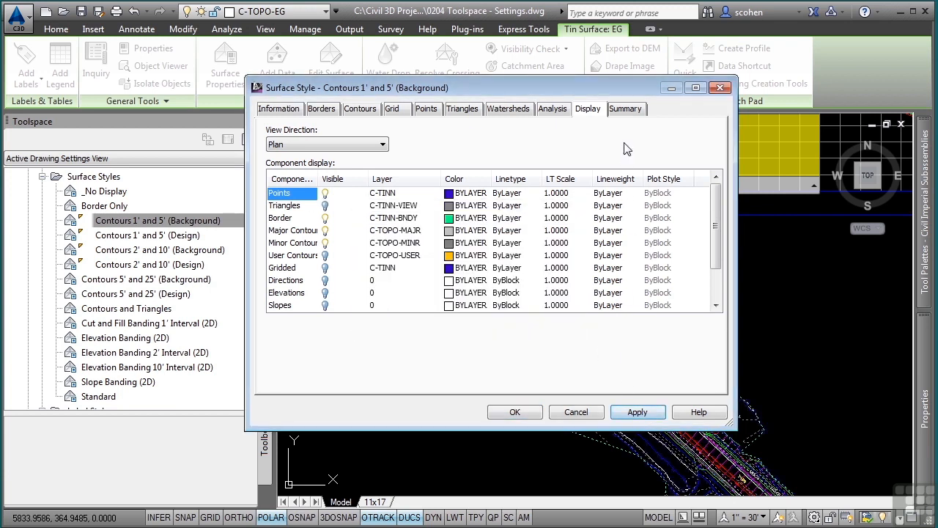
{"action": "left_click_drag", "start_coordinate": [623, 96], "coordinate": [311, 90]}
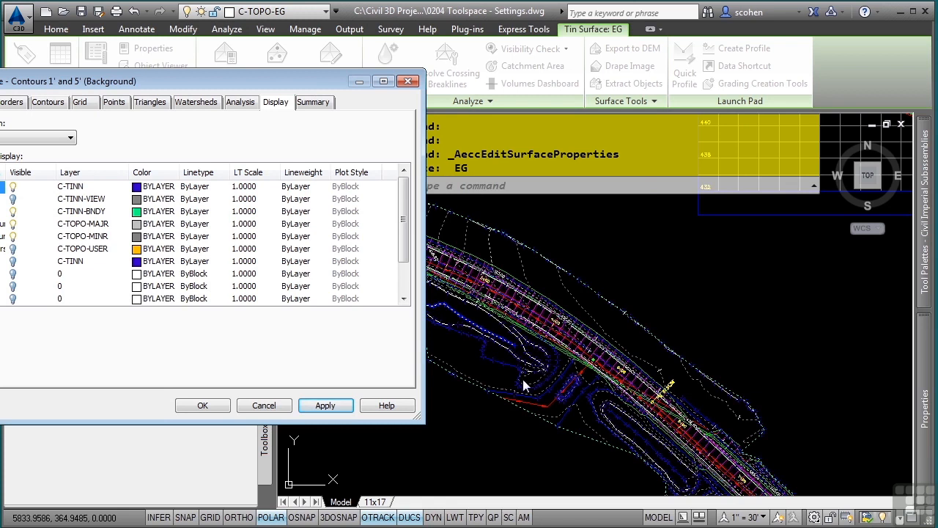
{"action": "left_click_drag", "start_coordinate": [230, 82], "coordinate": [500, 102]}
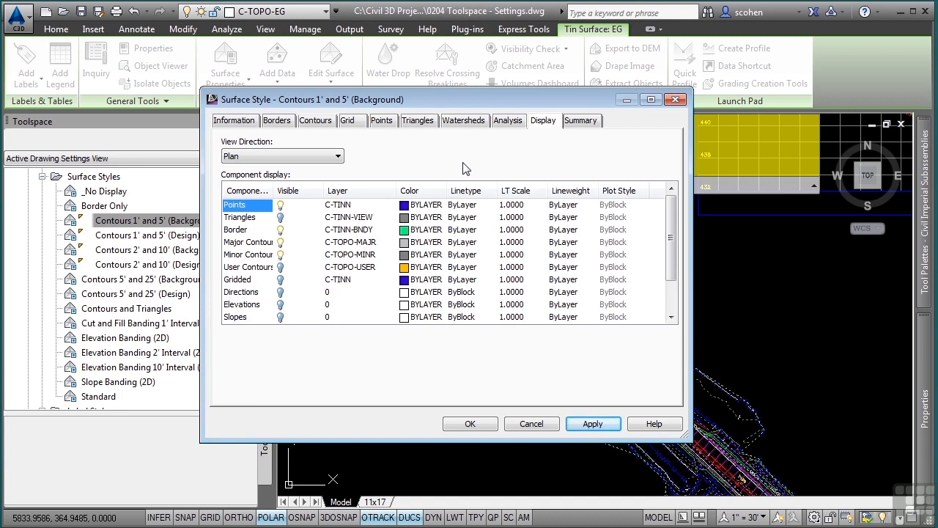
- Hide the Points component in the Plan view direction again, accept the surface style and clear the EG surface selection
{"action": "left_click", "coordinate": [280, 206]}
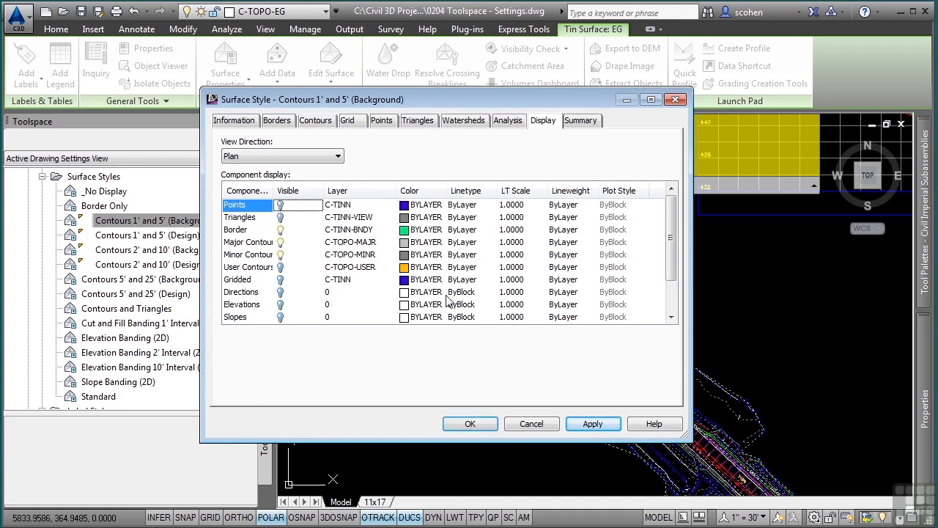
{"action": "left_click", "coordinate": [472, 423]}
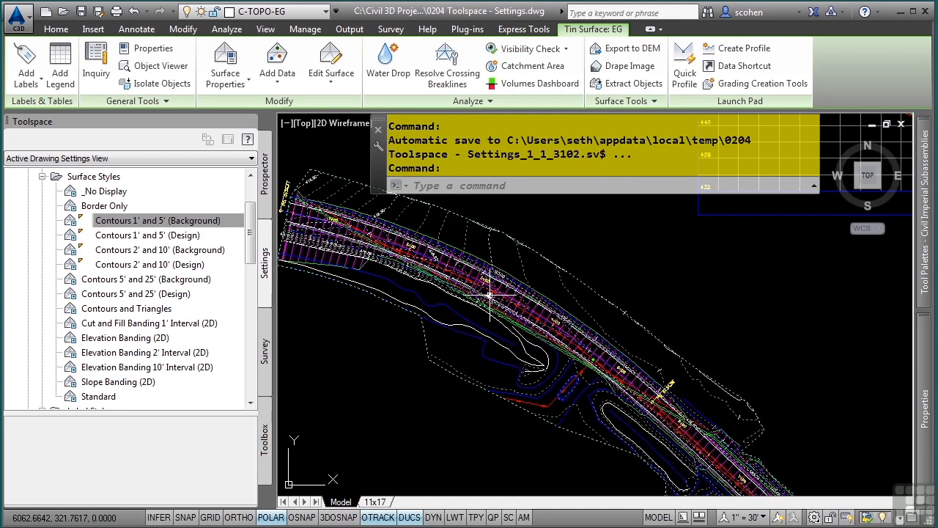
{"action": "key", "text": "Escape"}
{"action": "key", "text": "Escape"}
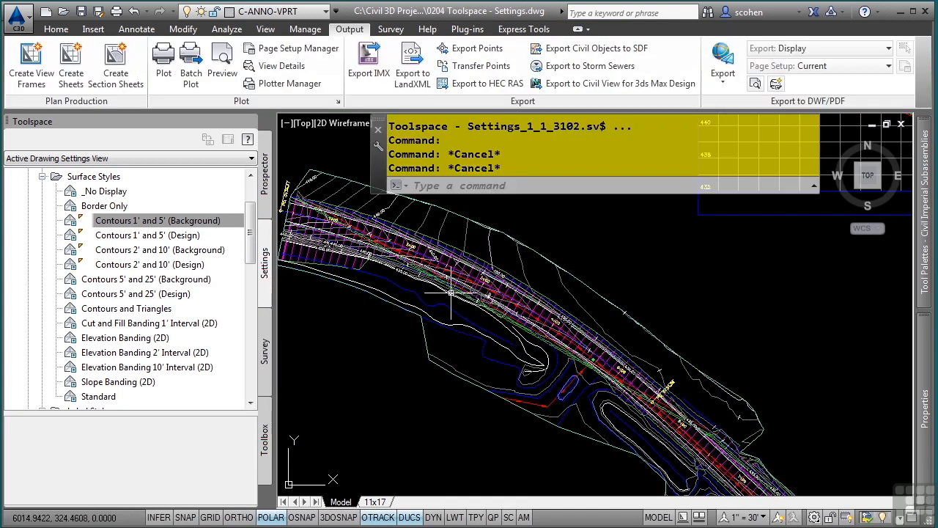
- Open the alignment style of the Existing alignment for editing, starting from its beginning near station 0+00 in the drawing
{"action": "middle_click_drag", "start_coordinate": [419, 293], "coordinate": [578, 347]}
{"action": "scroll", "coordinate": [444, 250], "scroll_direction": "up", "scroll_amount": 3}
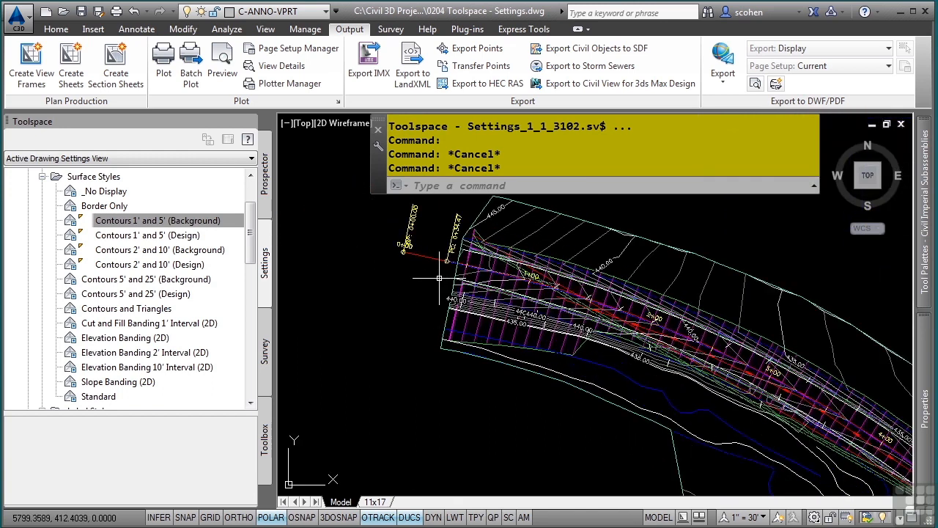
{"action": "left_click", "coordinate": [425, 244]}
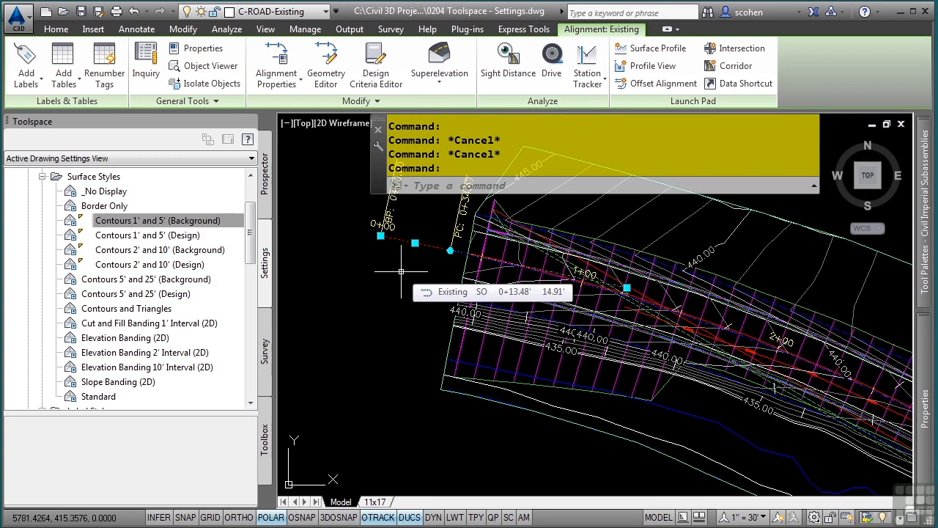
{"action": "right_click", "coordinate": [347, 264]}
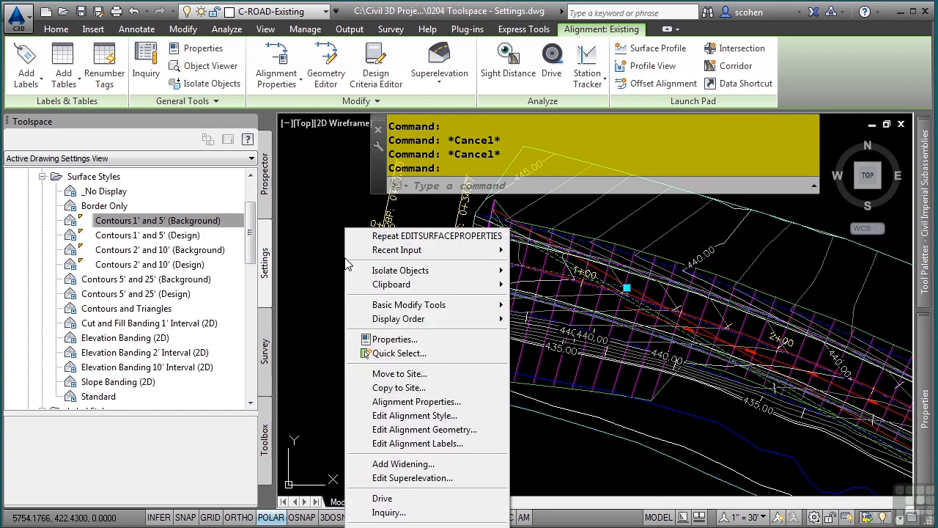
{"action": "left_click", "coordinate": [441, 418]}
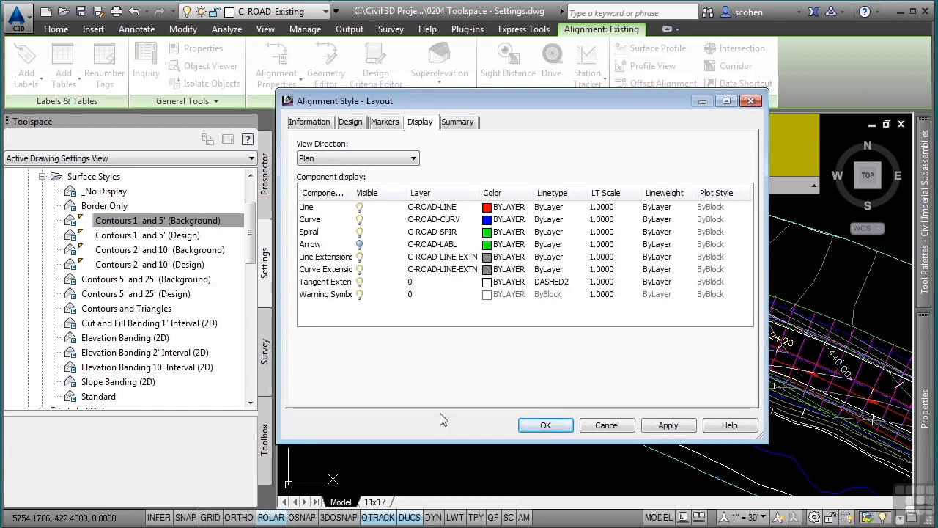
- Review the Layout alignment style's Information, Design and Markers settings
{"action": "left_click", "coordinate": [315, 124]}
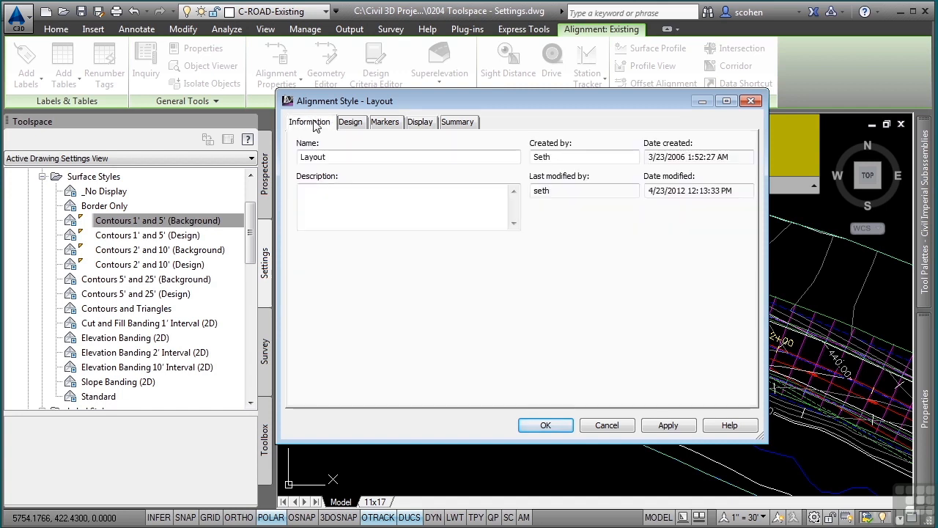
{"action": "left_click", "coordinate": [351, 123]}
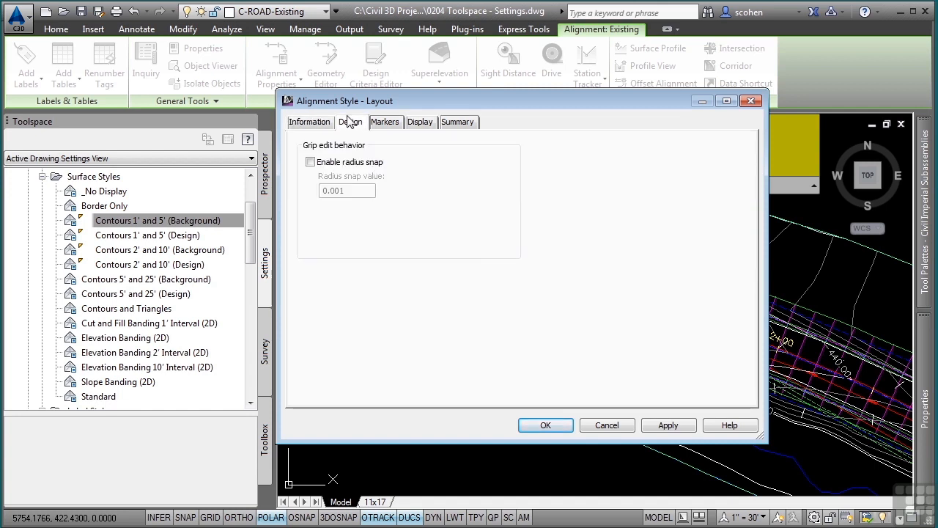
{"action": "left_click", "coordinate": [385, 123]}
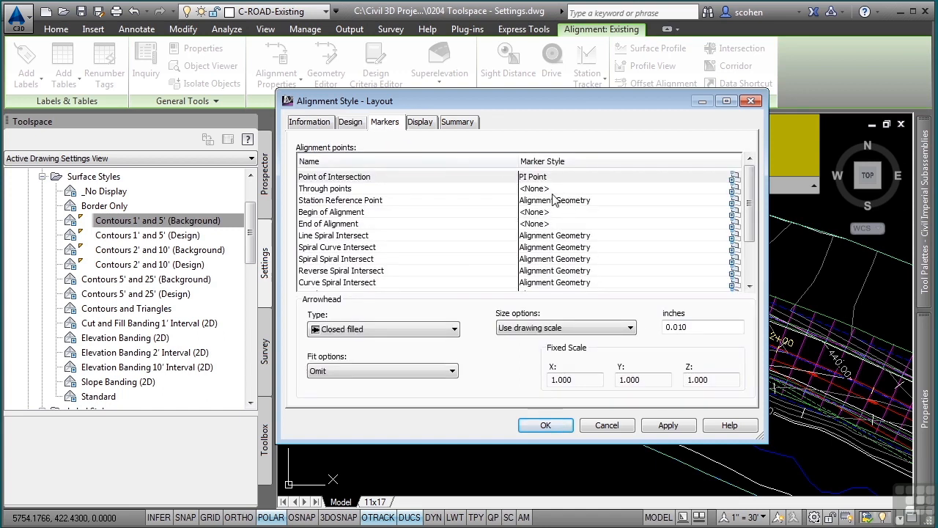
- Turn on the Arrow component in the Layout alignment style's Plan display, accept the style and check the direction arrow on the alignment
{"action": "left_click", "coordinate": [421, 123]}
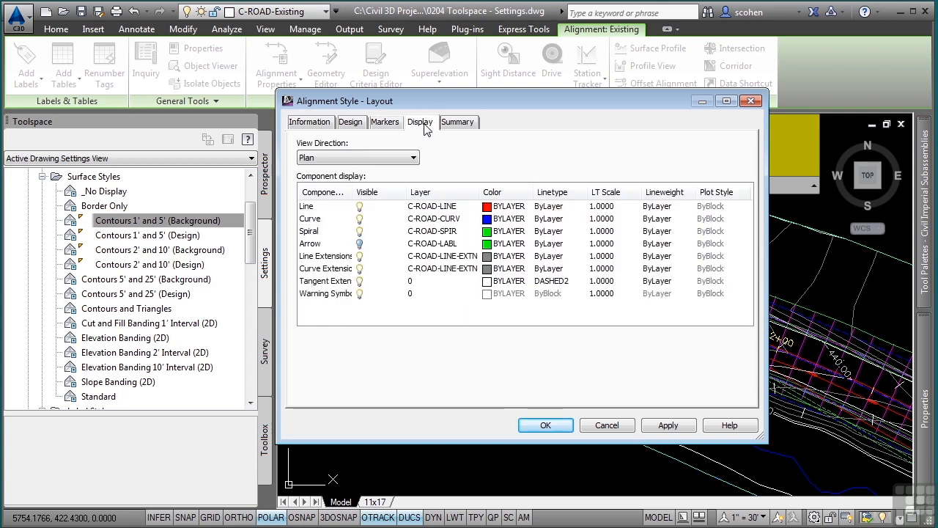
{"action": "left_click", "coordinate": [360, 244]}
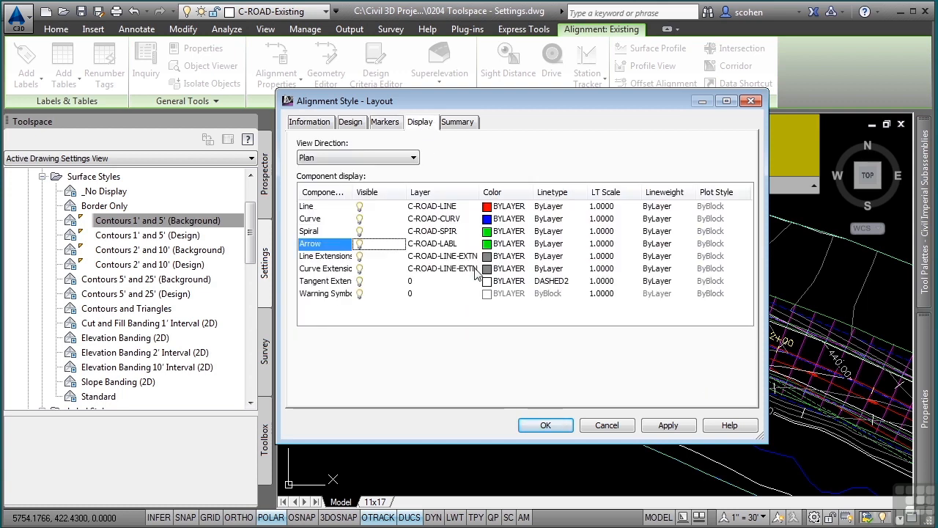
{"action": "left_click", "coordinate": [542, 425]}
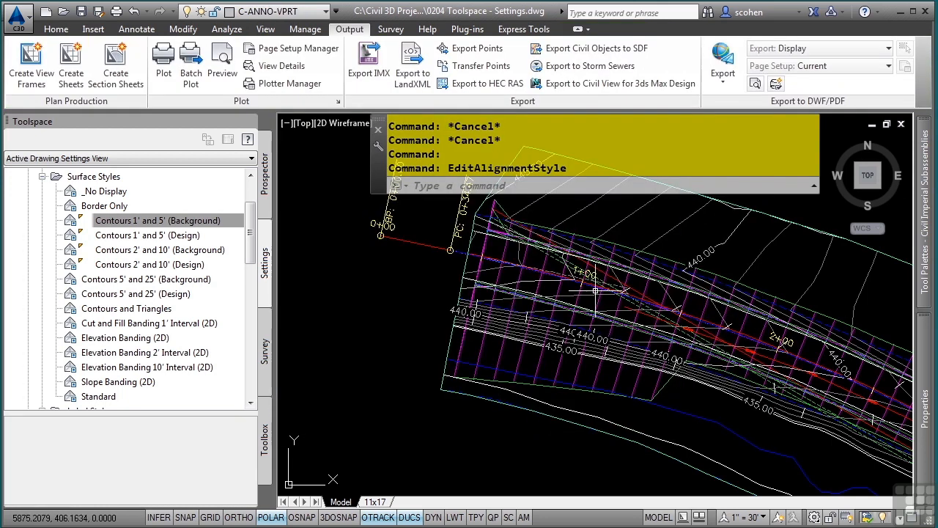
{"action": "scroll", "coordinate": [568, 275], "scroll_direction": "up", "scroll_amount": 8}
{"action": "scroll", "coordinate": [550, 341], "scroll_direction": "up", "scroll_amount": 5}
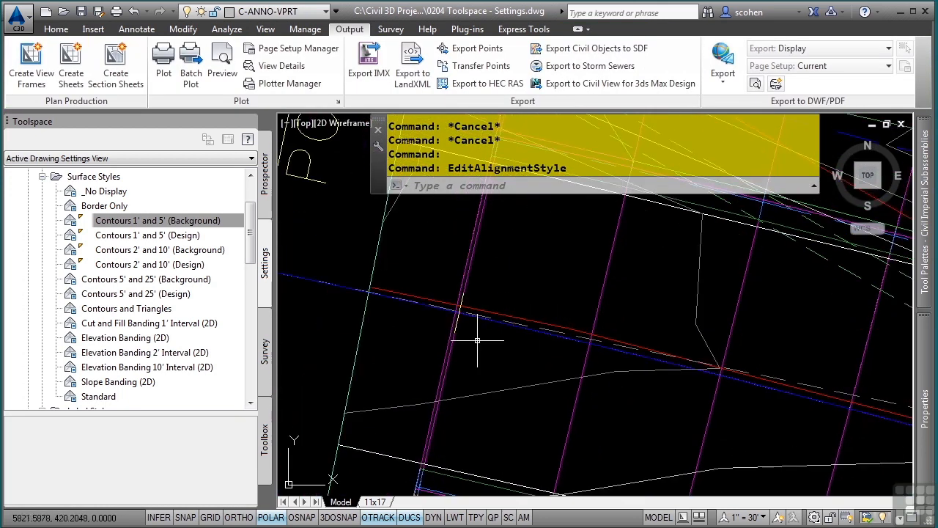
{"action": "scroll", "coordinate": [328, 283], "scroll_direction": "up", "scroll_amount": 4}
{"action": "scroll", "coordinate": [496, 335], "scroll_direction": "up", "scroll_amount": 3}
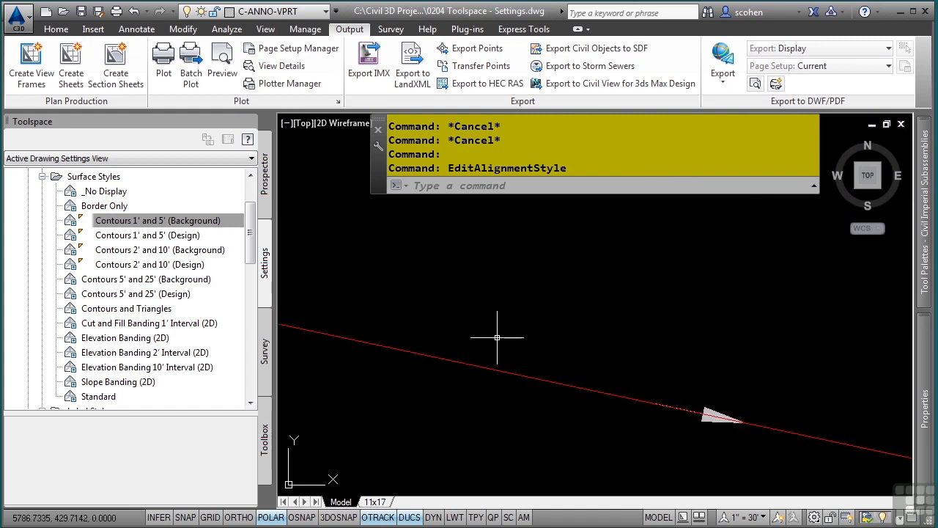
{"action": "scroll", "coordinate": [544, 314], "scroll_direction": "down", "scroll_amount": 2}
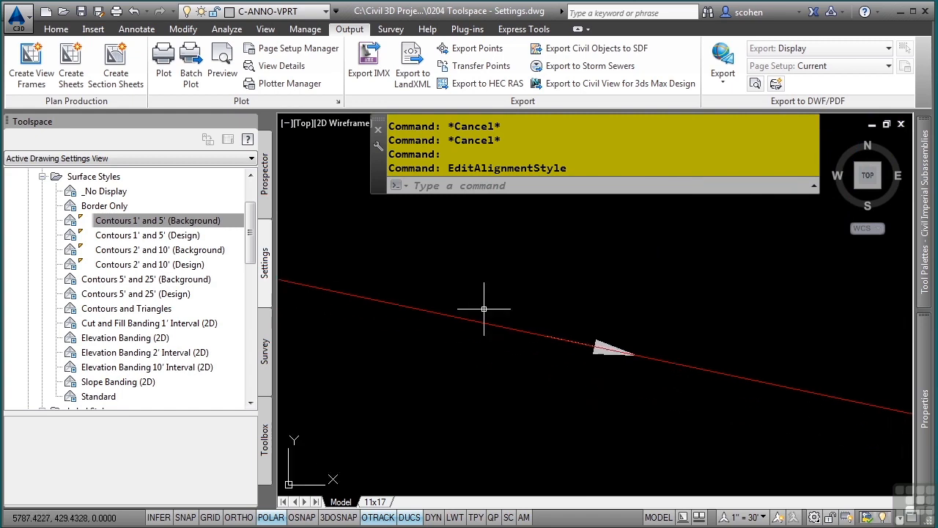
- Select the 440.00 contour label of the EG surface north of the Existing alignment, between stations 1+00 and 2+00
{"action": "middle_click", "coordinate": [543, 359]}
{"action": "middle_click", "coordinate": [542, 359]}
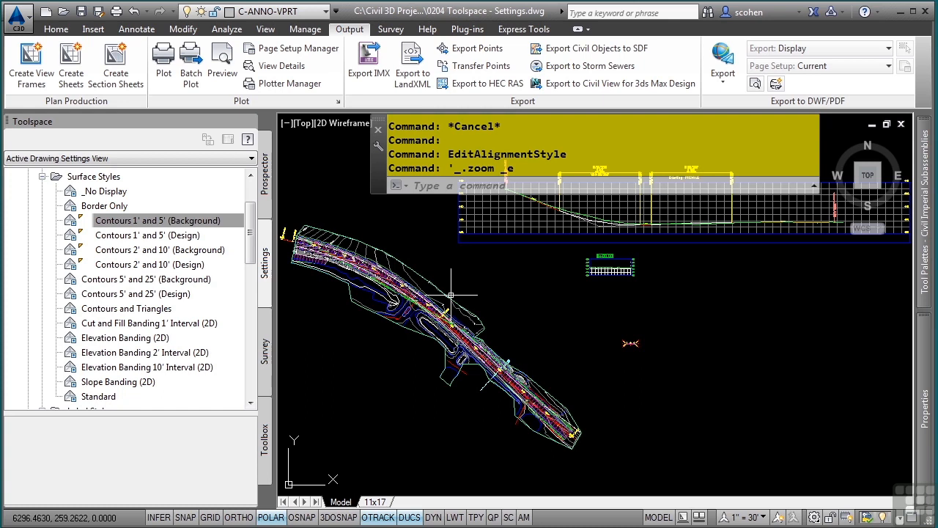
{"action": "scroll", "coordinate": [357, 256], "scroll_direction": "up", "scroll_amount": 6}
{"action": "middle_click_drag", "start_coordinate": [357, 257], "coordinate": [601, 335]}
{"action": "scroll", "coordinate": [601, 335], "scroll_direction": "up", "scroll_amount": 5}
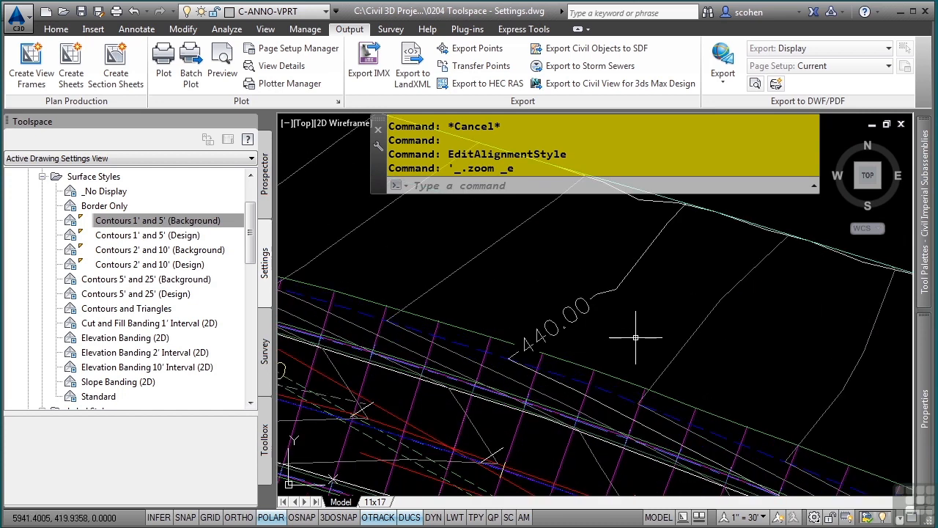
{"action": "mouse_move", "coordinate": [636, 338]}
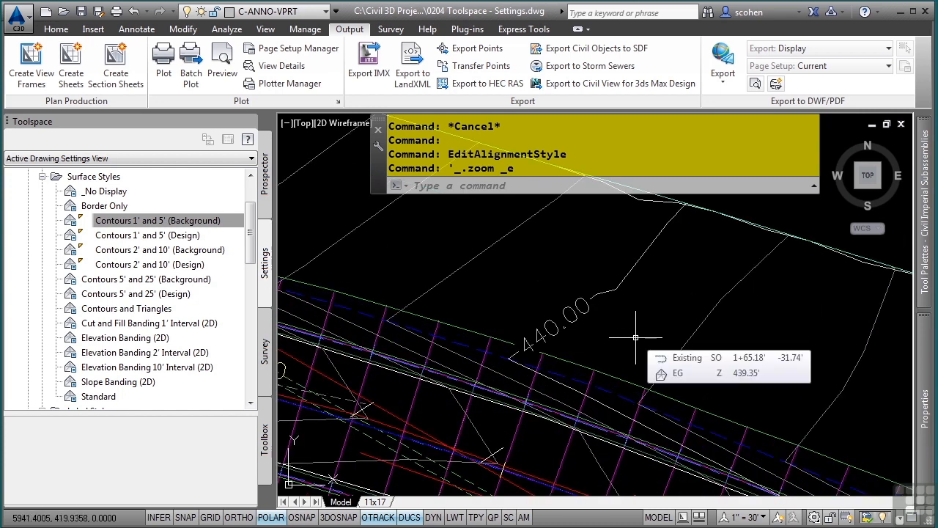
{"action": "left_click", "coordinate": [570, 315]}
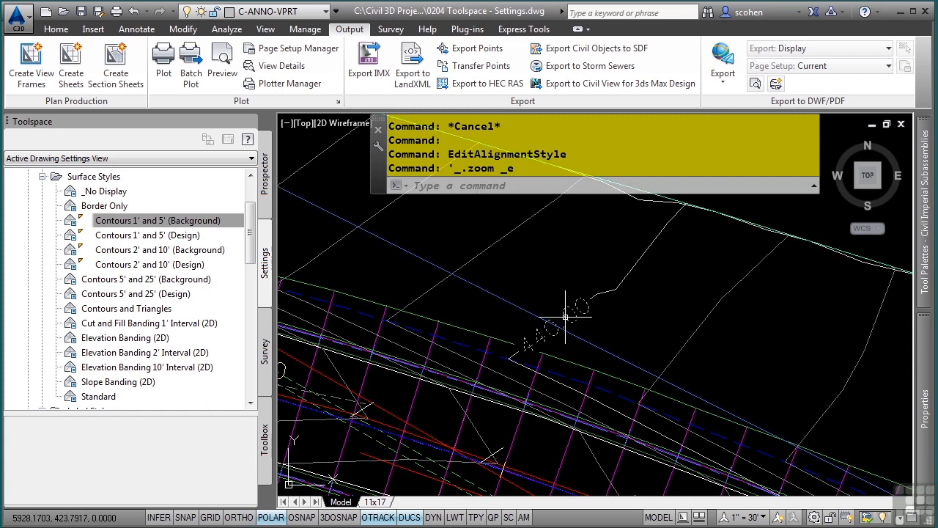
{"action": "left_click", "coordinate": [566, 317]}
{"action": "scroll", "coordinate": [566, 320], "scroll_direction": "down", "scroll_amount": 5}
{"action": "scroll", "coordinate": [565, 320], "scroll_direction": "up", "scroll_amount": 2}
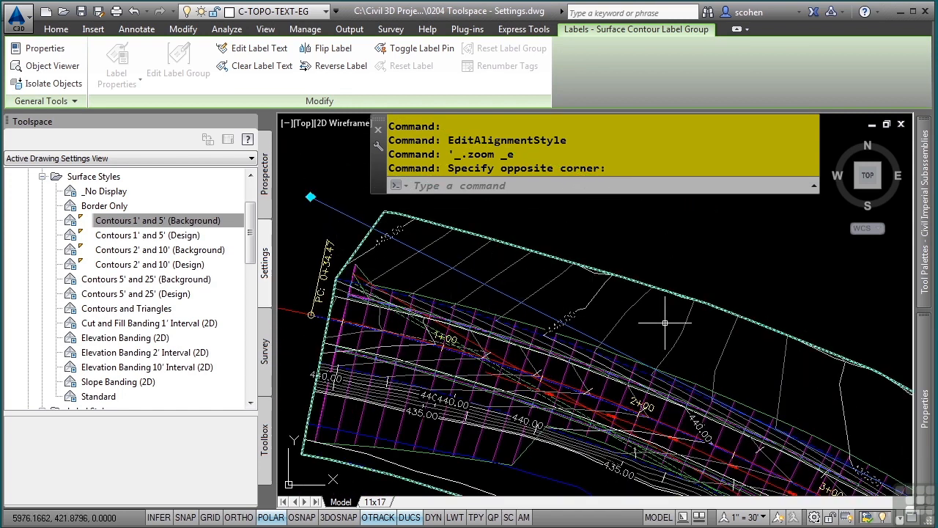
- Review the label style choices for the major contour labels in the selected label group's properties
{"action": "mouse_move", "coordinate": [926, 425]}
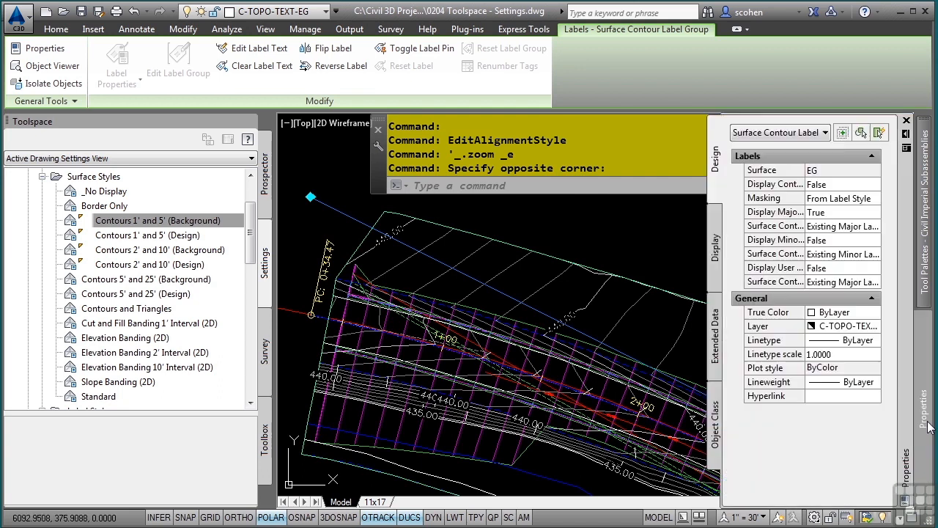
{"action": "left_click", "coordinate": [865, 231]}
{"action": "left_click", "coordinate": [865, 232]}
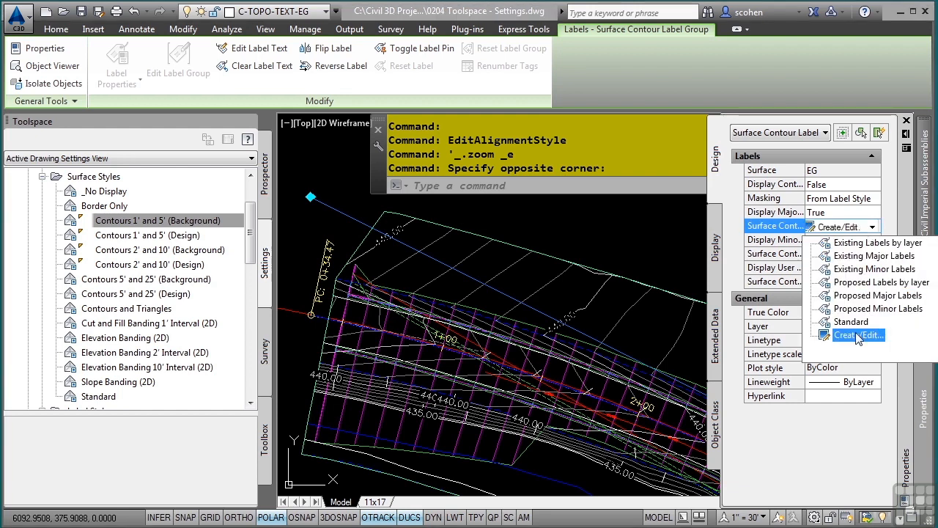
- Open the Existing Major Labels style for editing from the Contour label styles of the Surface settings
{"action": "left_click", "coordinate": [43, 177]}
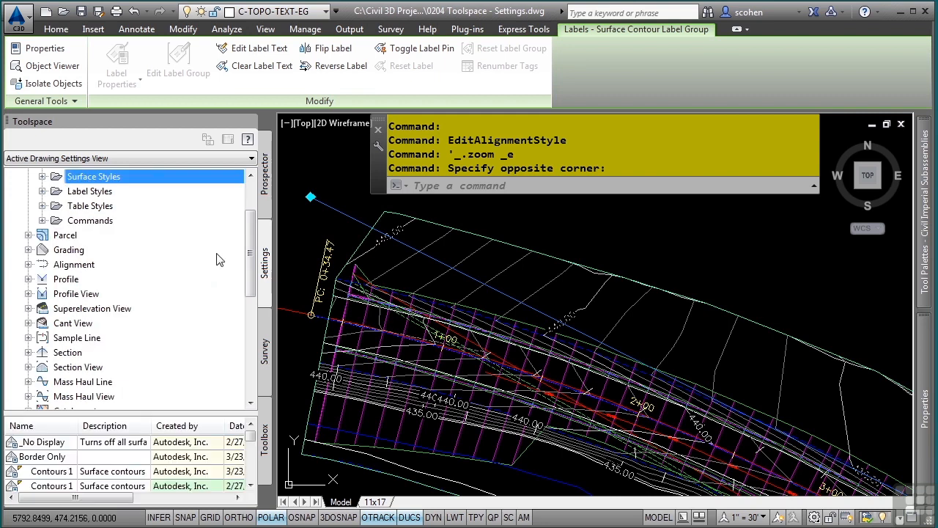
{"action": "scroll", "coordinate": [53, 203], "scroll_direction": "up", "scroll_amount": 1}
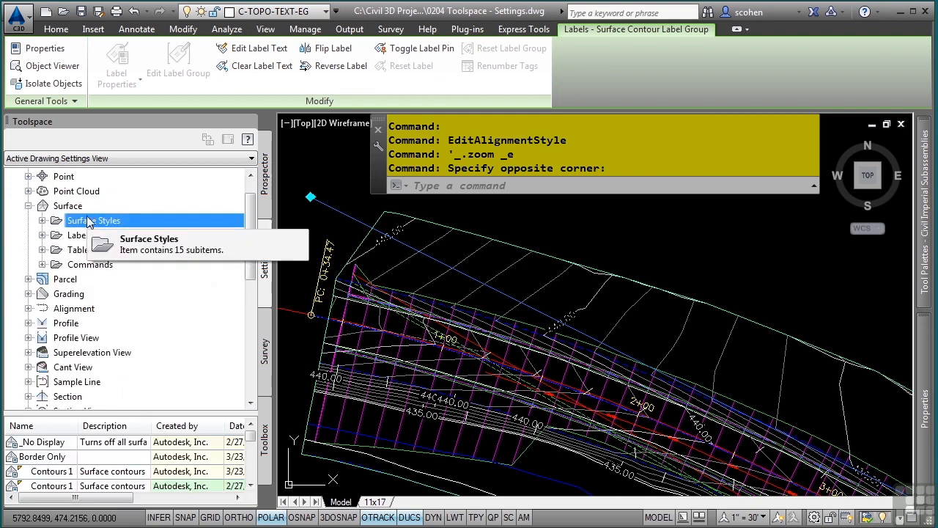
{"action": "left_click", "coordinate": [43, 236]}
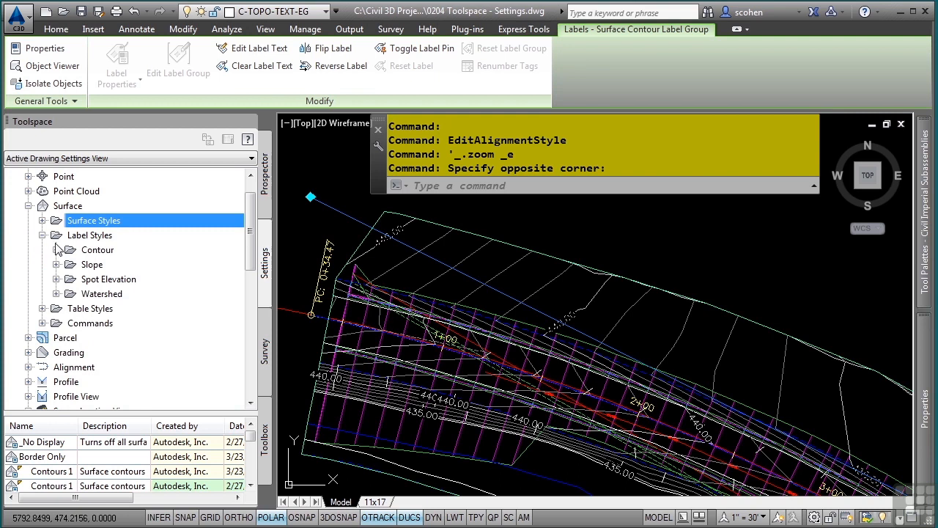
{"action": "left_click", "coordinate": [57, 250]}
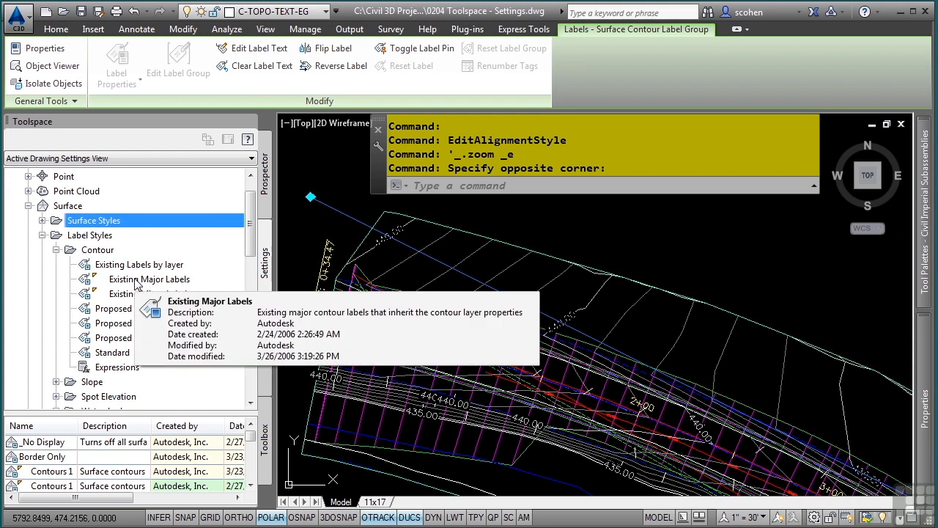
{"action": "left_click", "coordinate": [137, 284]}
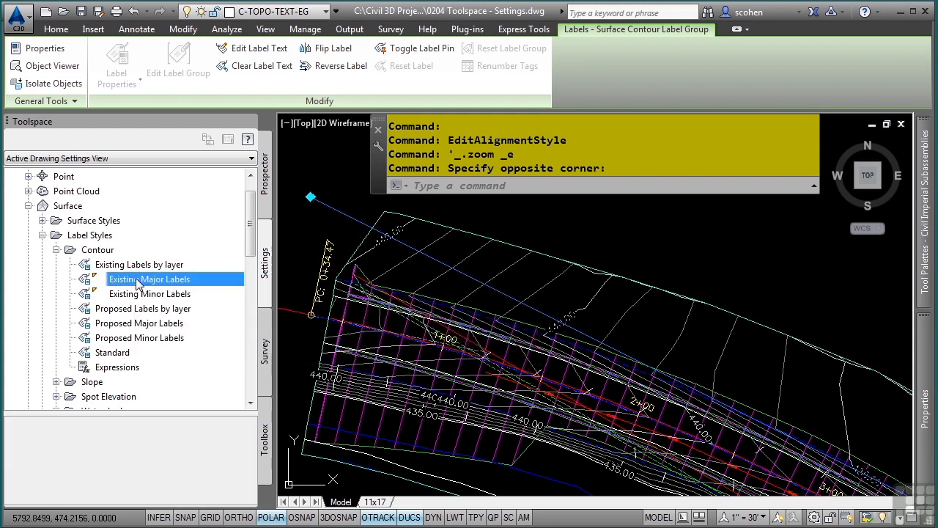
{"action": "right_click", "coordinate": [137, 285]}
{"action": "left_click", "coordinate": [173, 288]}
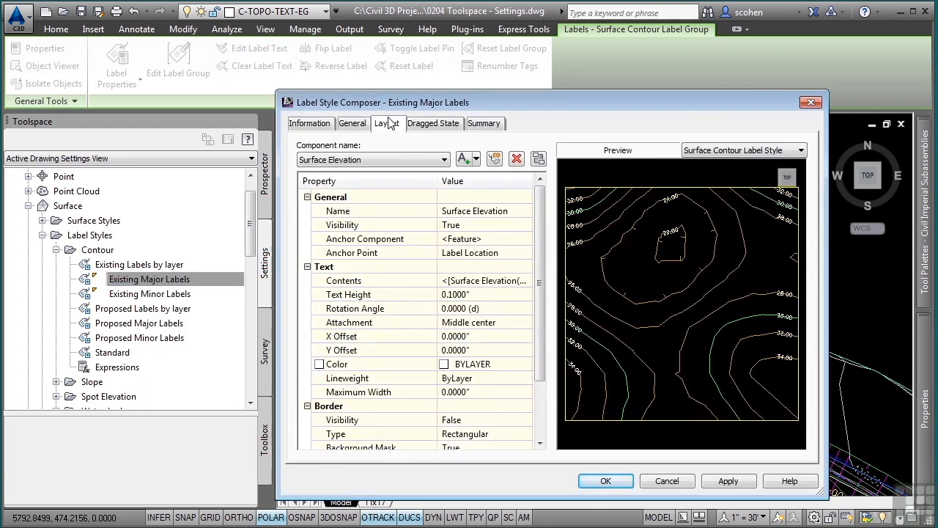
- Review the Information, General and Layout settings of the Existing Major Labels style
{"action": "left_click", "coordinate": [307, 127]}
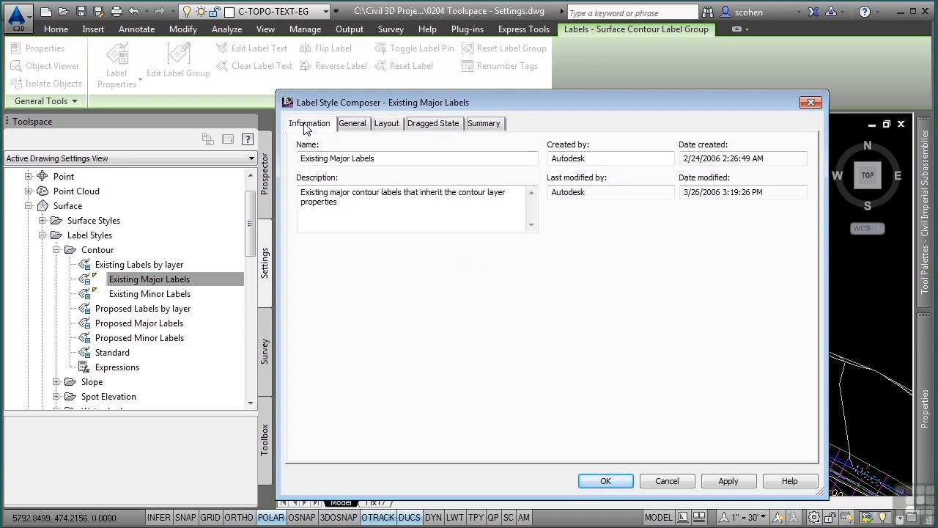
{"action": "left_click", "coordinate": [350, 125]}
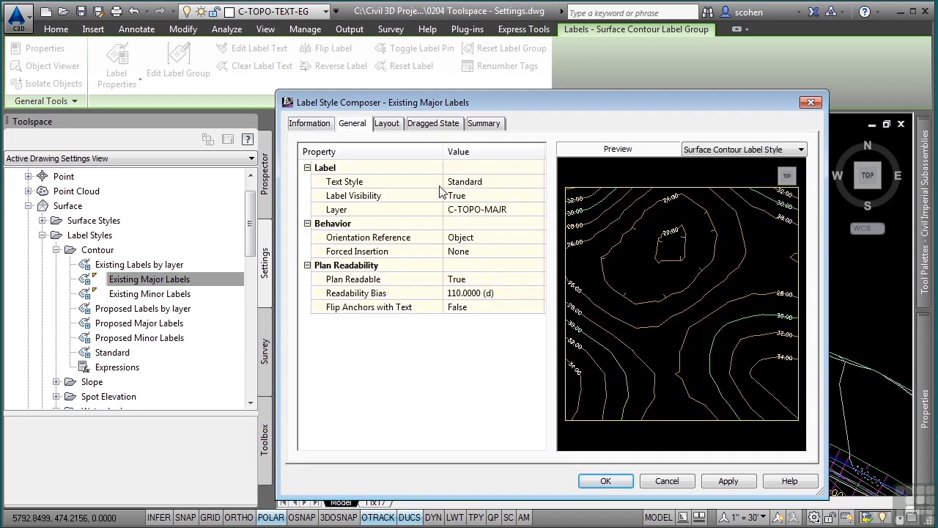
{"action": "left_click", "coordinate": [392, 125]}
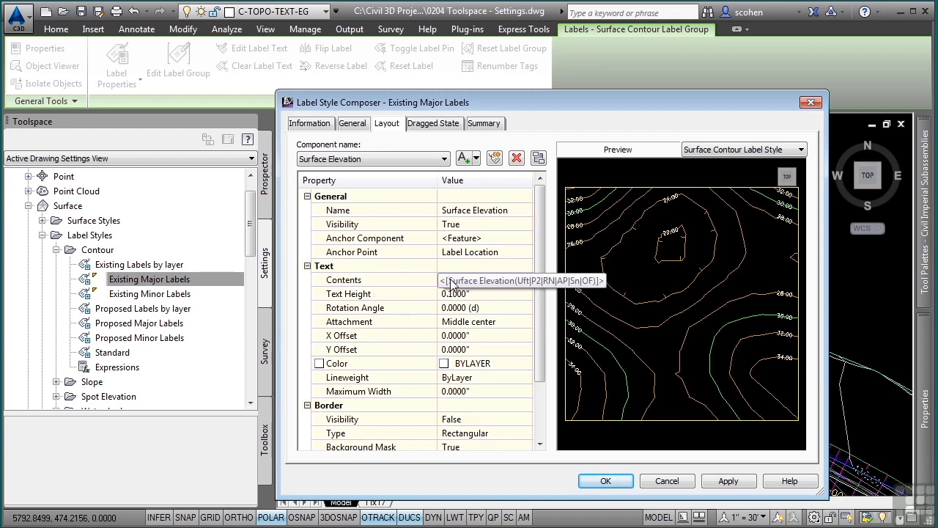
- Open the text contents of the Surface Elevation component for editing and review the properties that can be added to it
{"action": "left_click", "coordinate": [469, 282]}
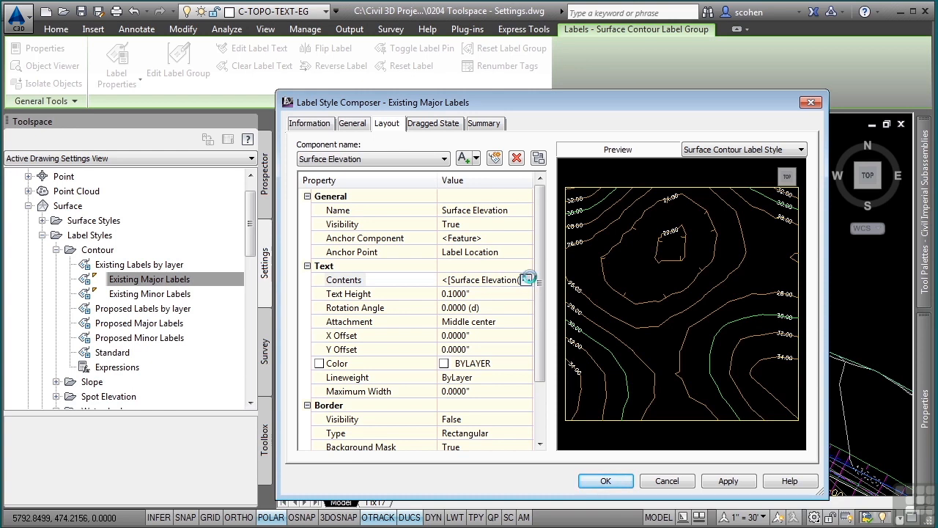
{"action": "left_click", "coordinate": [526, 280]}
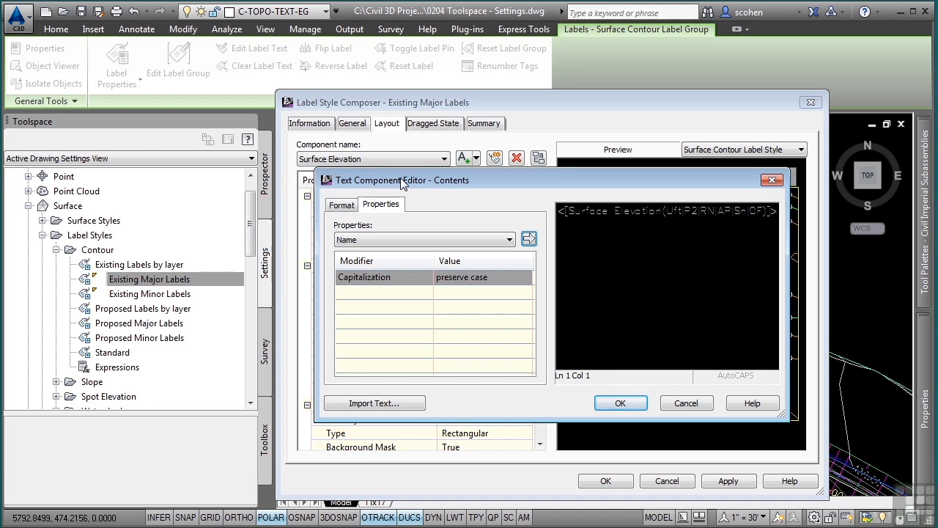
{"action": "left_click", "coordinate": [414, 240]}
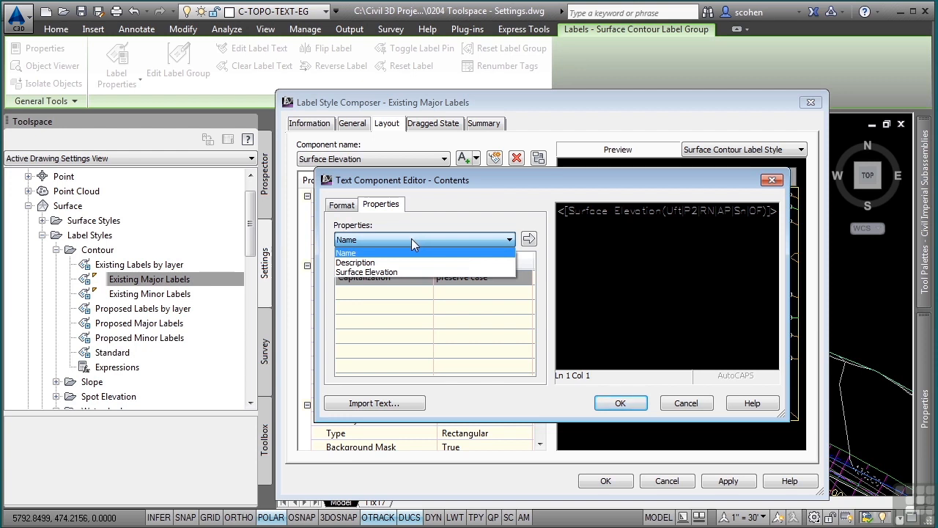
{"action": "key", "text": "Down"}
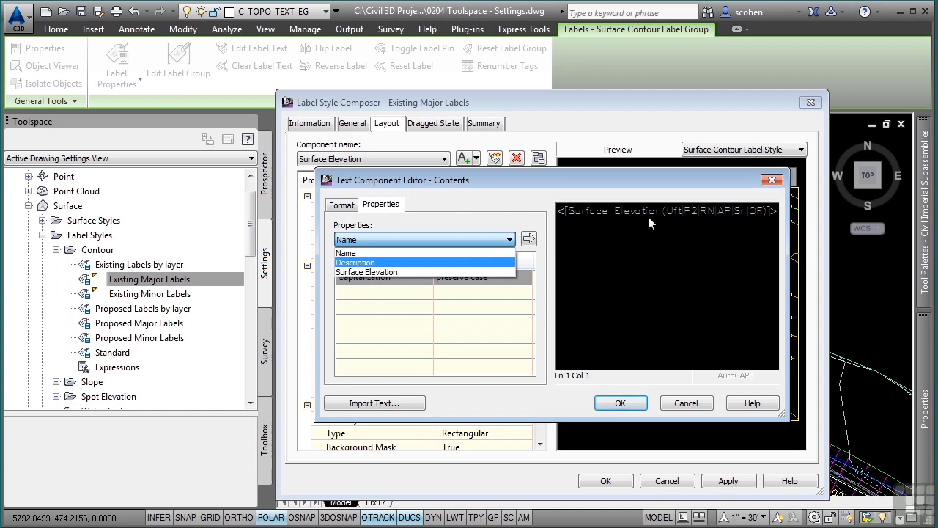
{"action": "key", "text": "Escape"}
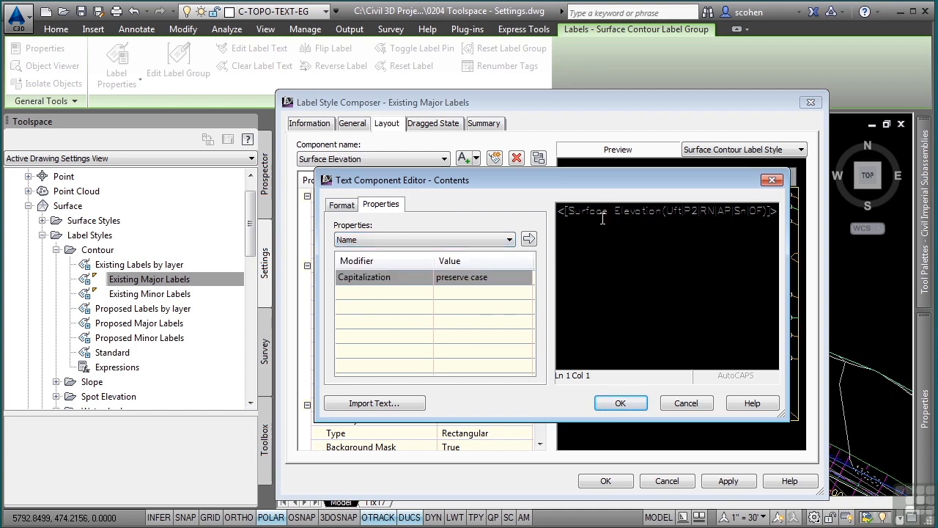
- Set the precision of the Surface Elevation property to 1 and update the existing label text with it
{"action": "double_click", "coordinate": [652, 211]}
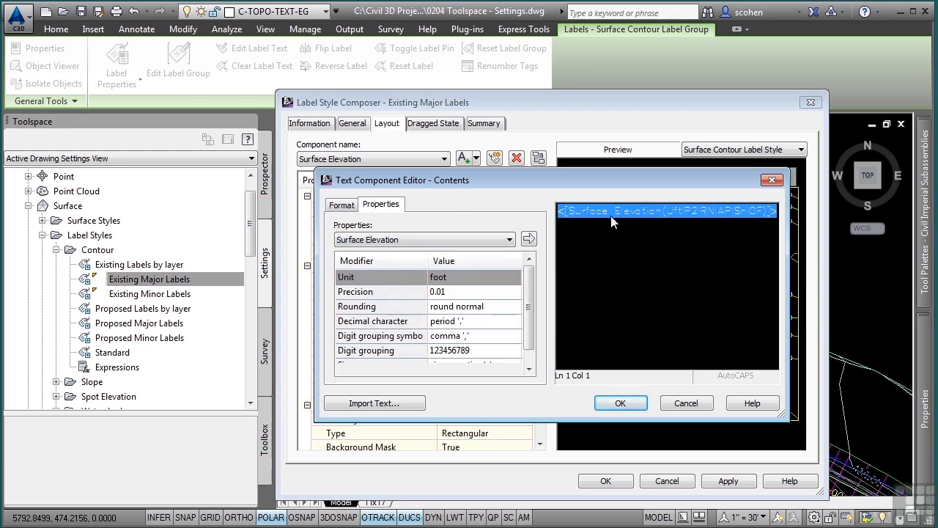
{"action": "left_click", "coordinate": [446, 291]}
{"action": "left_click", "coordinate": [439, 305]}
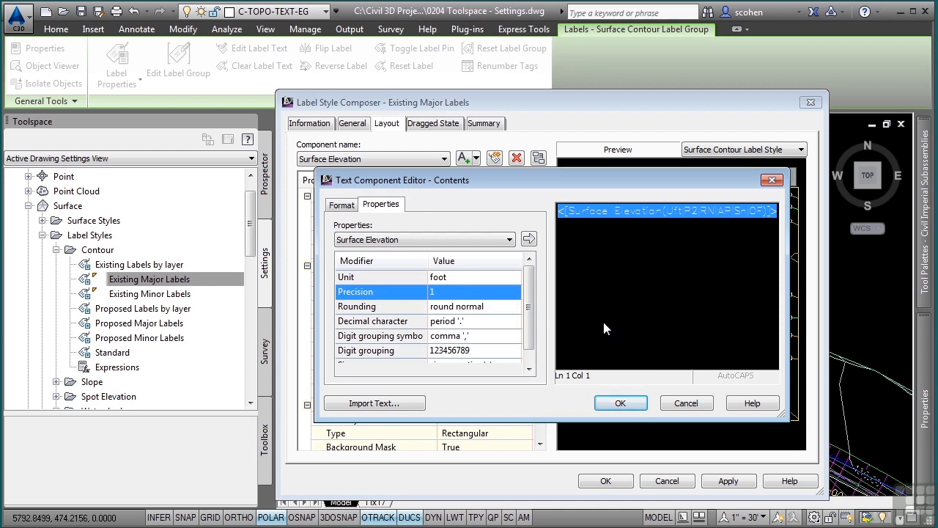
{"action": "left_click", "coordinate": [529, 240]}
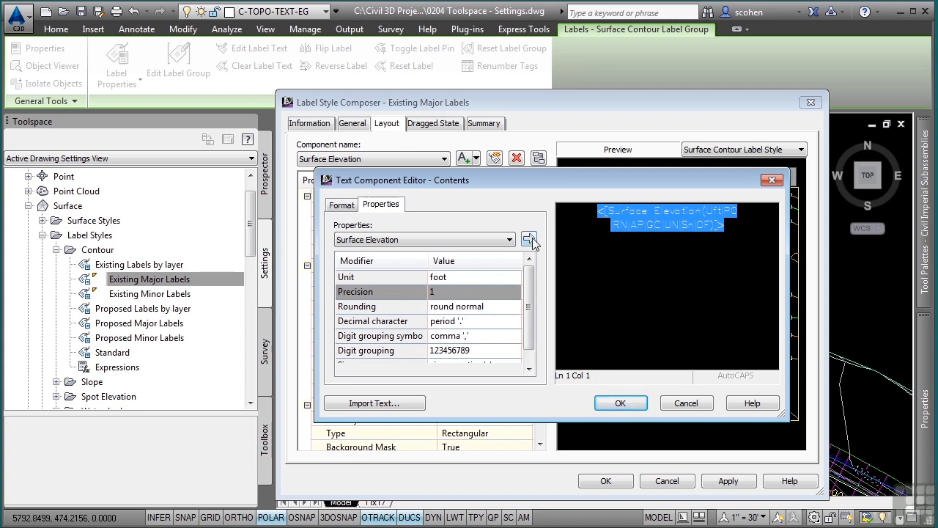
- Look at the Description property's modifiers, accept the label text and the label style, and clear the contour label selection
{"action": "left_click", "coordinate": [507, 242]}
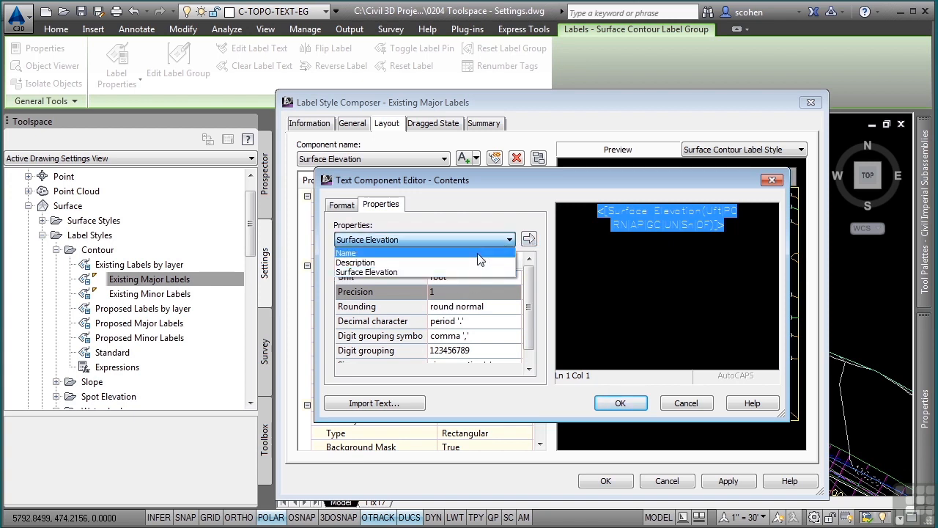
{"action": "left_click", "coordinate": [437, 262]}
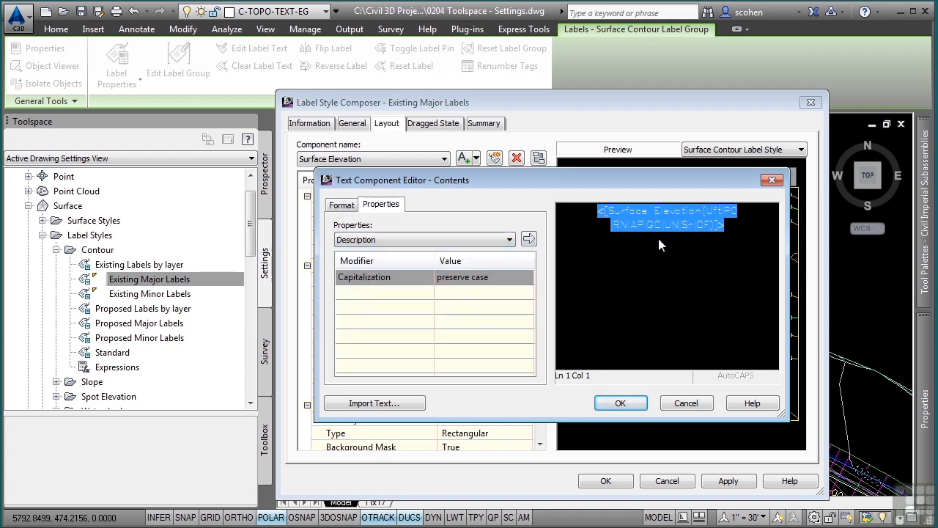
{"action": "left_click", "coordinate": [608, 403]}
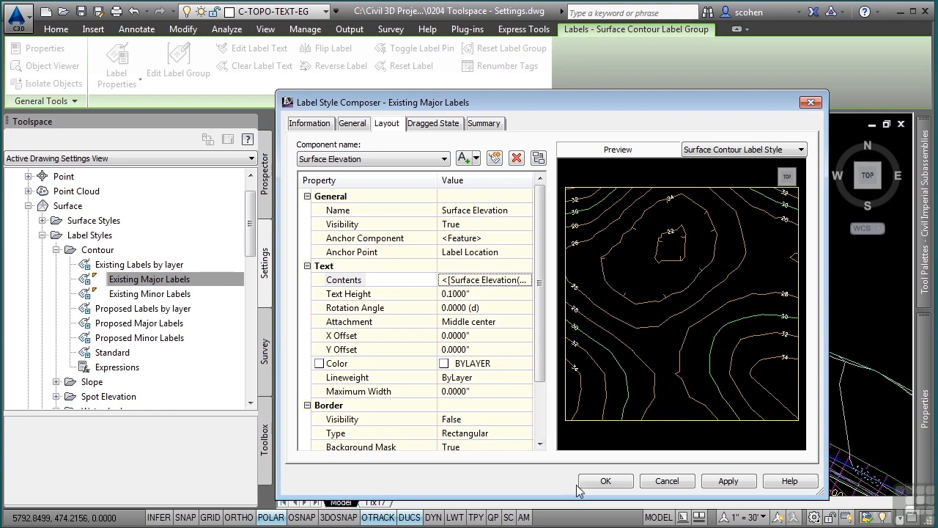
{"action": "left_click", "coordinate": [606, 481]}
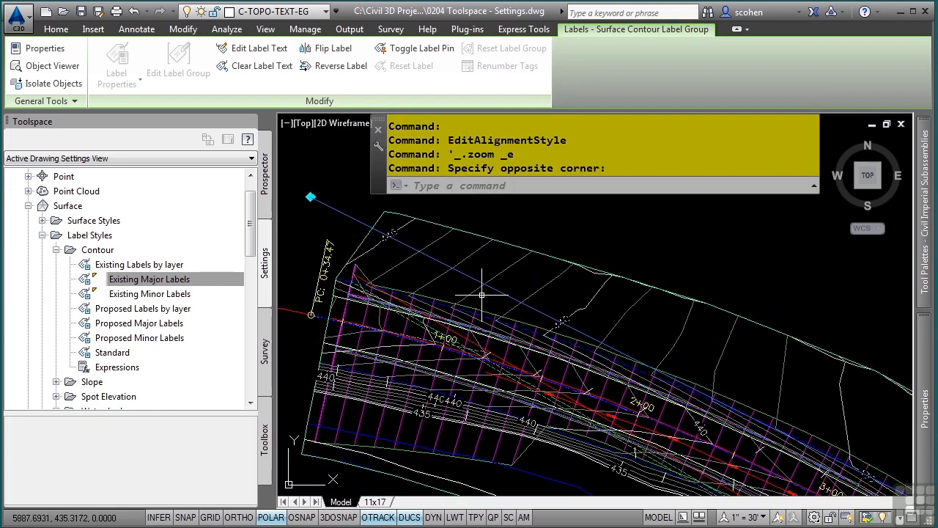
{"action": "key", "text": "Escape"}
{"action": "key", "text": "Escape"}
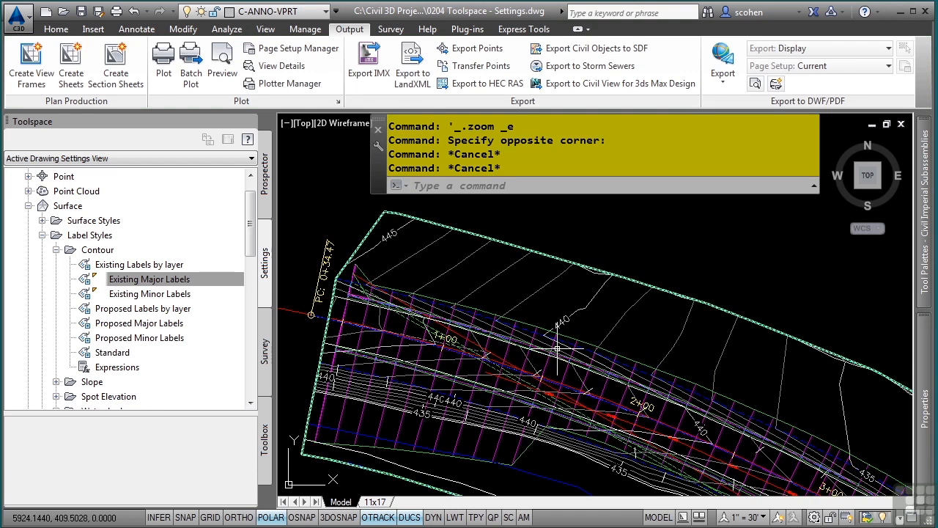
- Inspect the 440 contour label up close, return to the full drawing extents and collapse the Surface settings
{"action": "scroll", "coordinate": [557, 350], "scroll_direction": "up", "scroll_amount": 2}
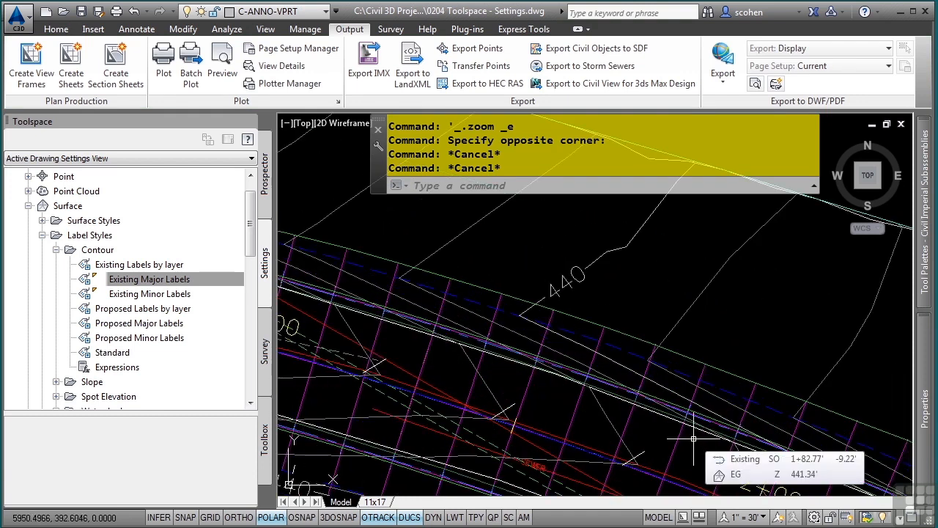
{"action": "scroll", "coordinate": [694, 439], "scroll_direction": "down", "scroll_amount": 8}
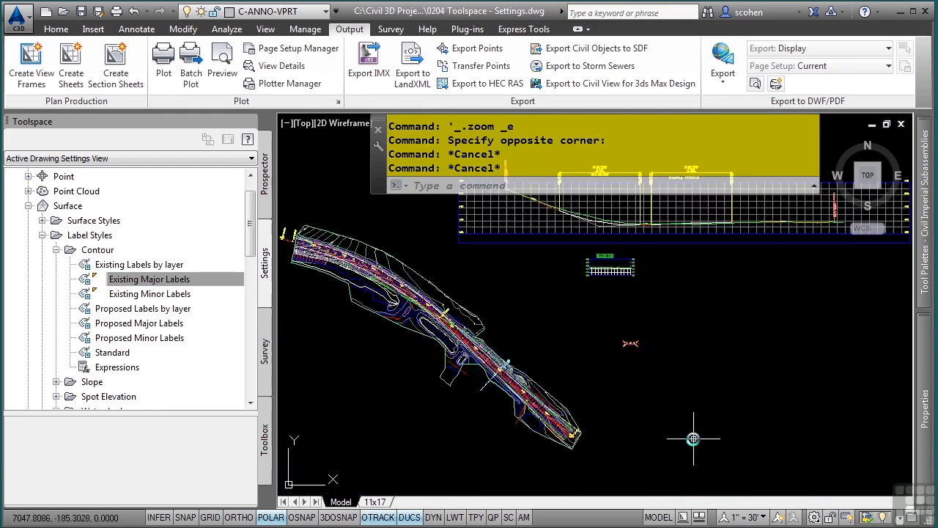
{"action": "left_click", "coordinate": [28, 206]}
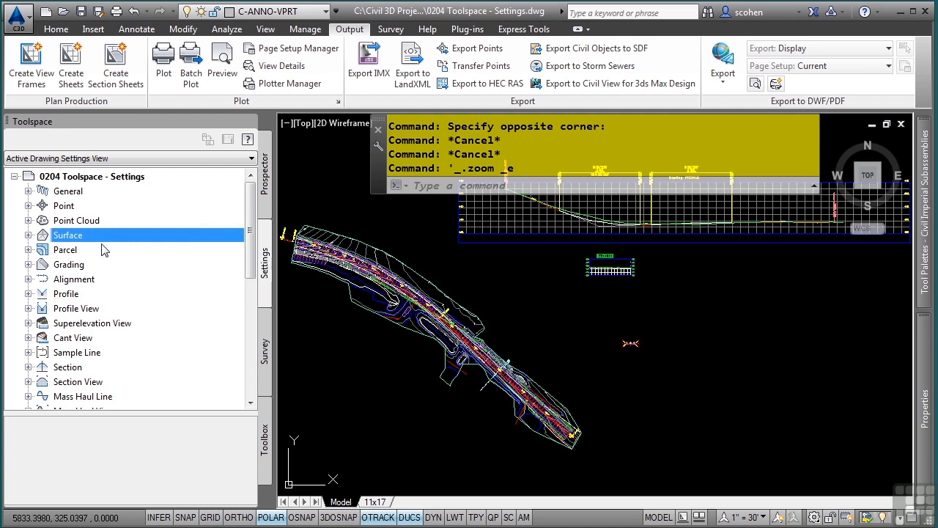
- Look at the settings options offered for the drawing, the Surface collection and the AddSurfaceBoundaries command
{"action": "right_click", "coordinate": [110, 178]}
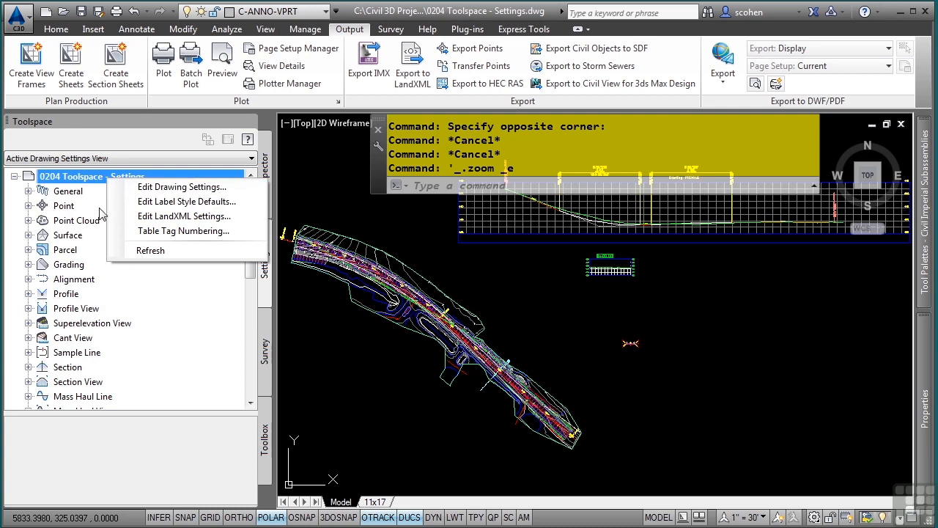
{"action": "right_click", "coordinate": [45, 238]}
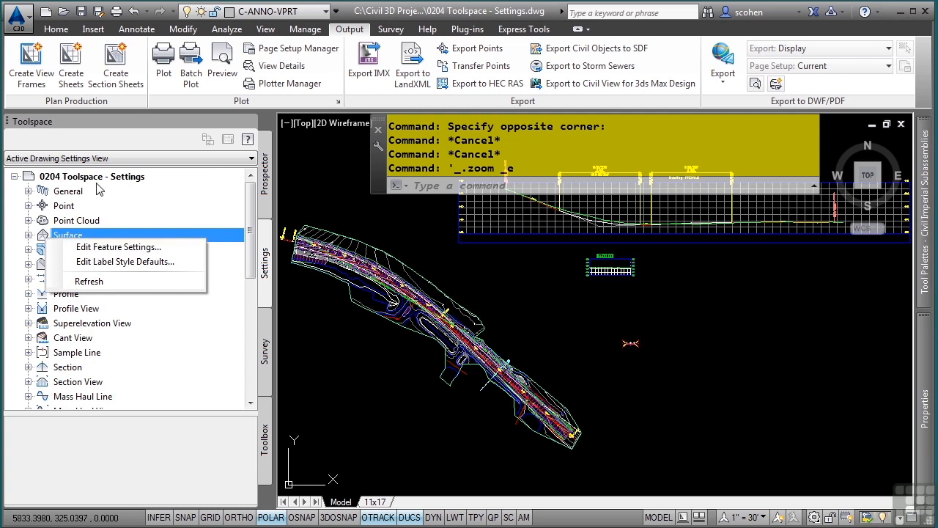
{"action": "left_click", "coordinate": [28, 236]}
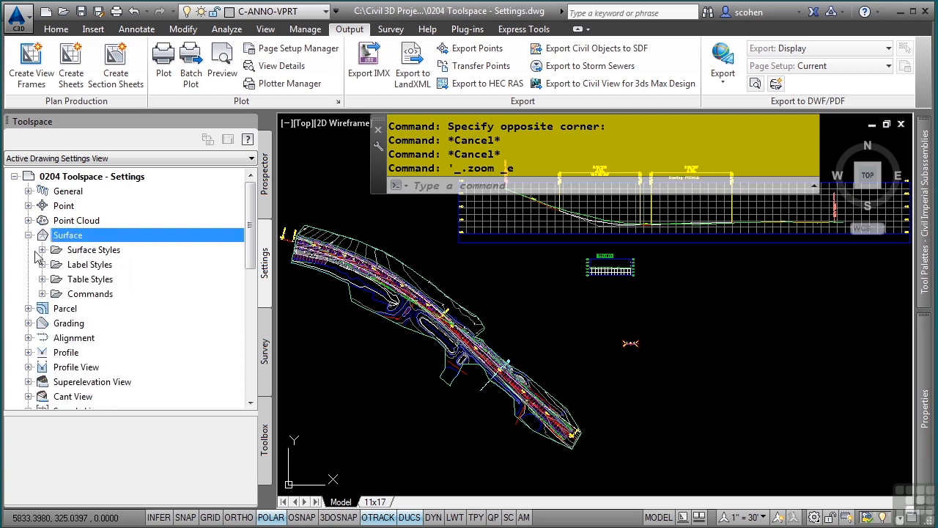
{"action": "left_click", "coordinate": [42, 294]}
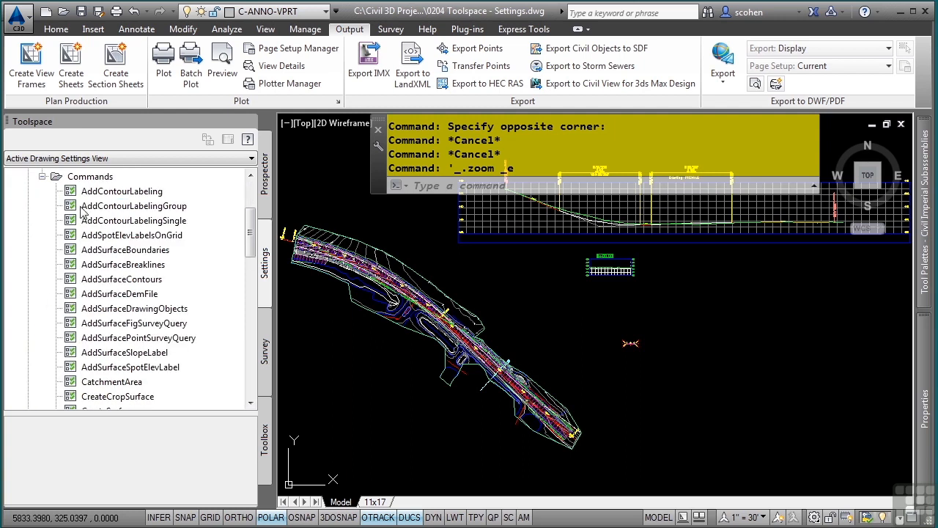
{"action": "right_click", "coordinate": [114, 252]}
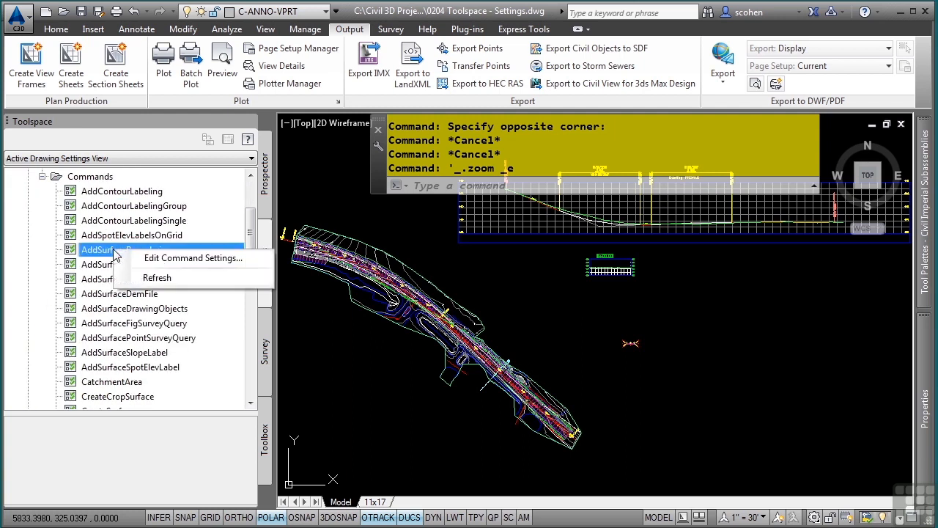
{"action": "left_click", "coordinate": [169, 276]}
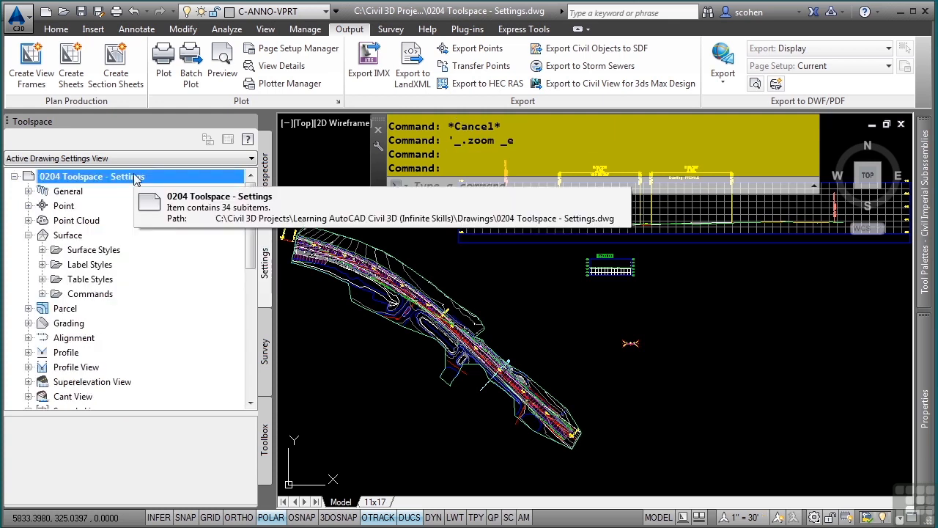
- Open the drawing settings and review Units and Zone, Transformation, Object Layers and Abbreviations
{"action": "right_click", "coordinate": [121, 181]}
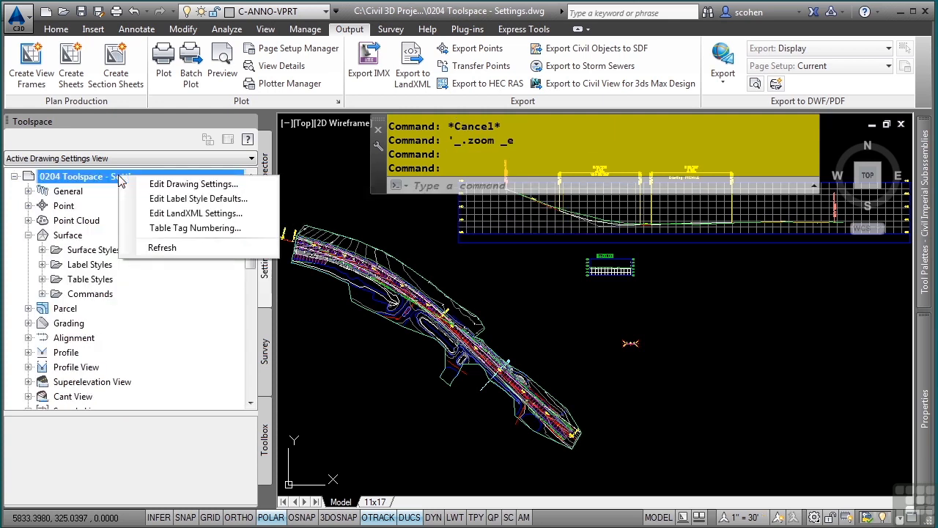
{"action": "left_click", "coordinate": [156, 184]}
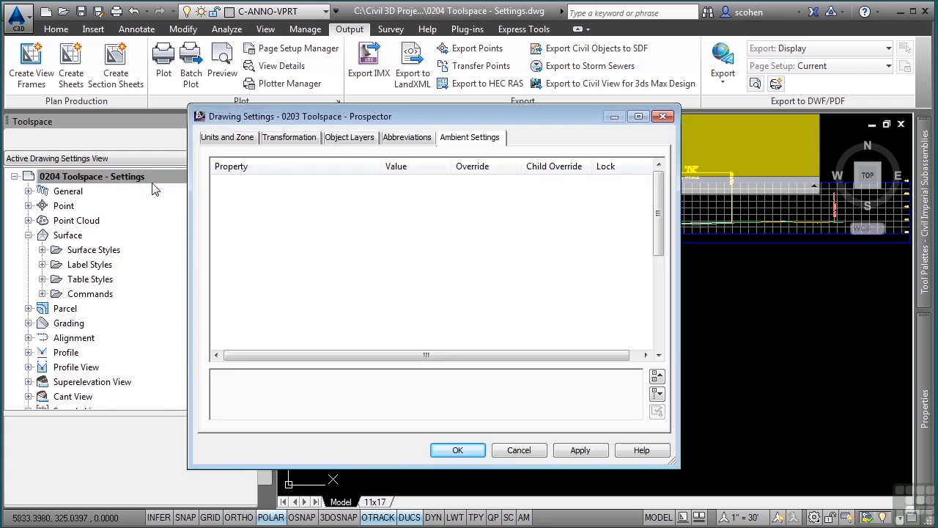
{"action": "left_click", "coordinate": [232, 143]}
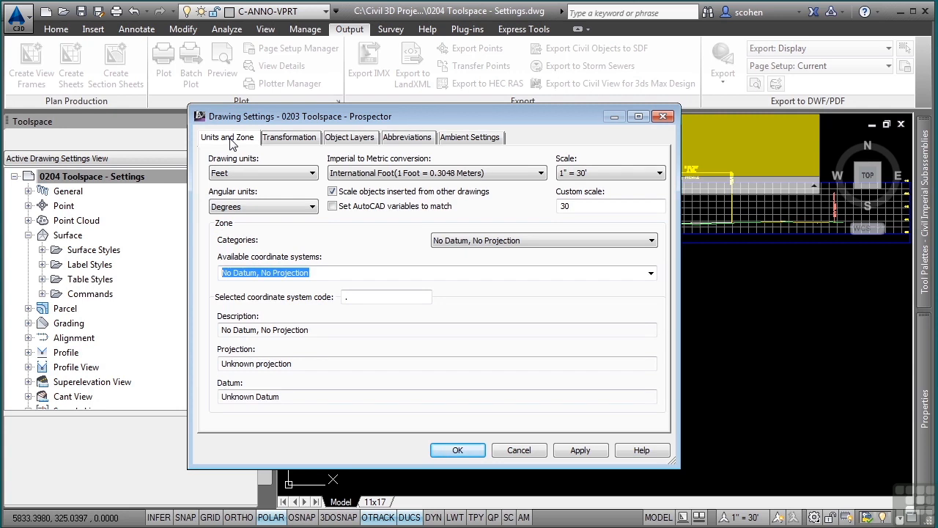
{"action": "left_click", "coordinate": [306, 145]}
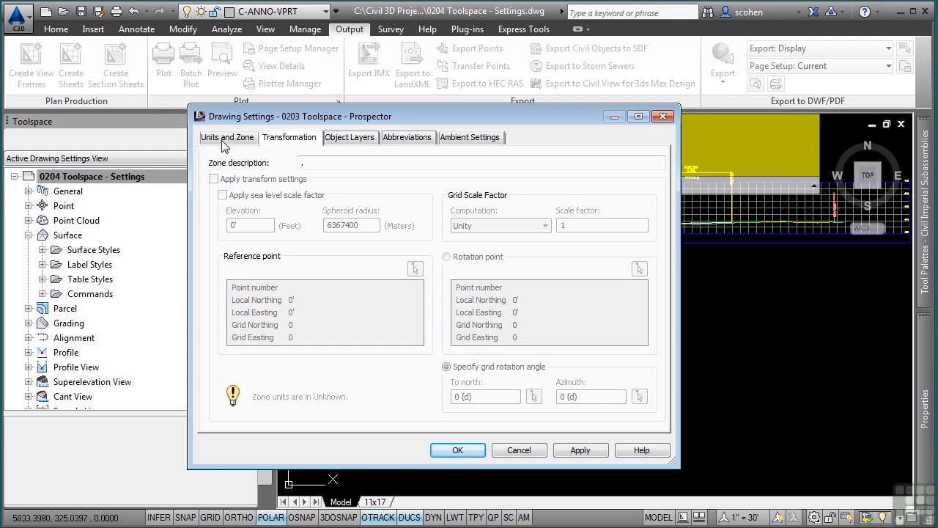
{"action": "left_click", "coordinate": [338, 139]}
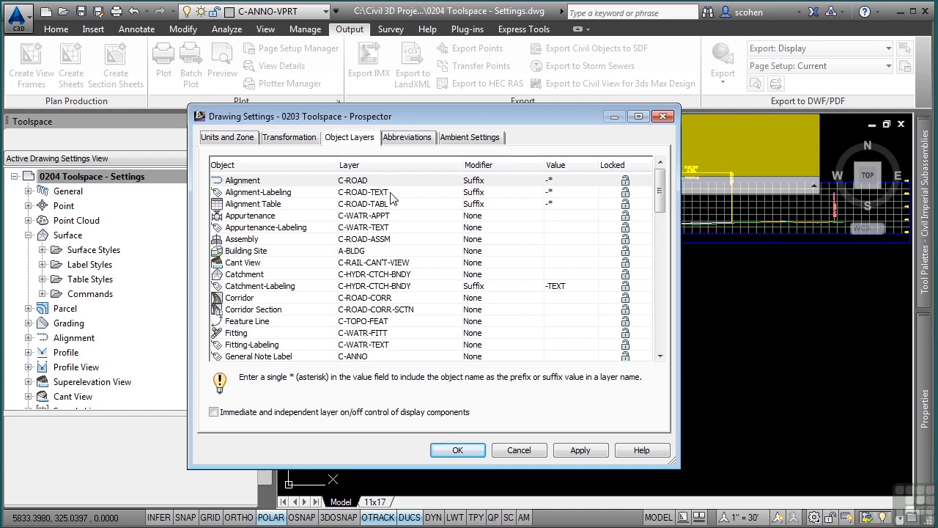
{"action": "left_click", "coordinate": [422, 140]}
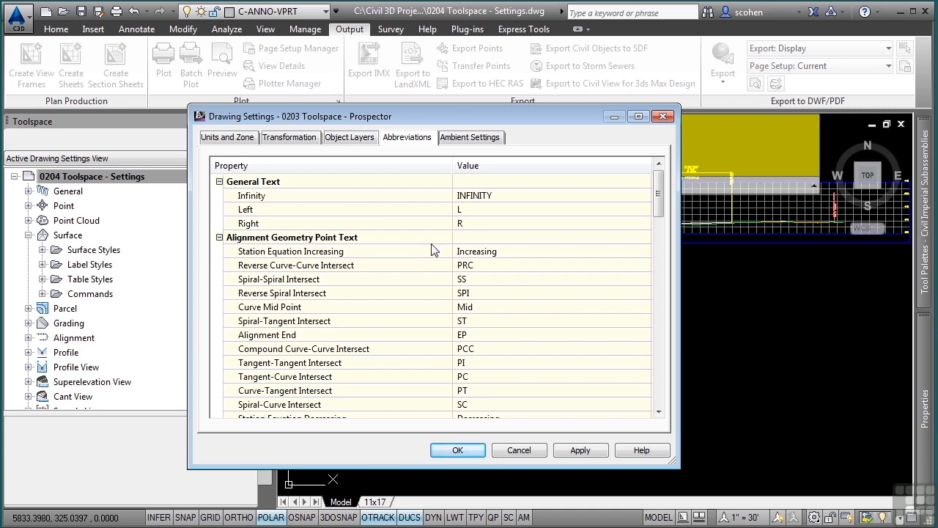
- Review the expanded ambient settings, including the Show Tooltips description and the unit and precision values, and accept the drawing settings
{"action": "left_click", "coordinate": [478, 140]}
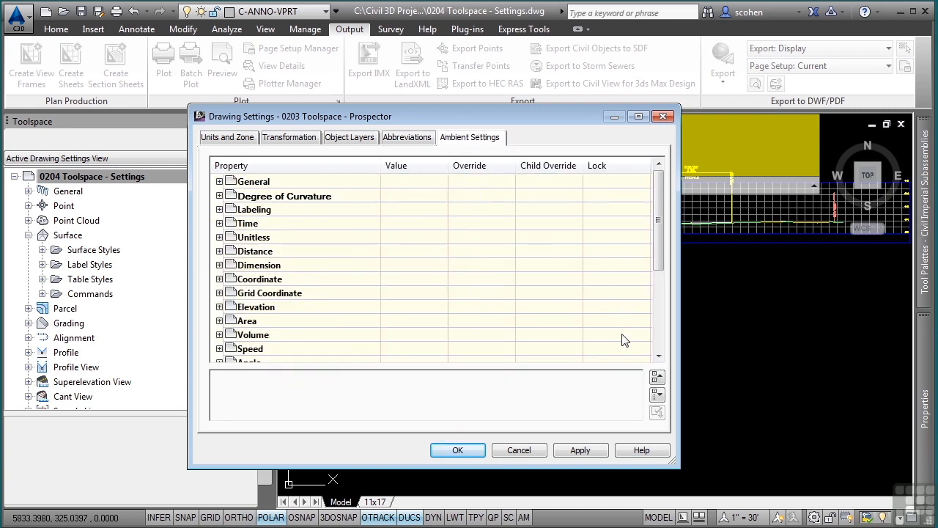
{"action": "left_click", "coordinate": [658, 396]}
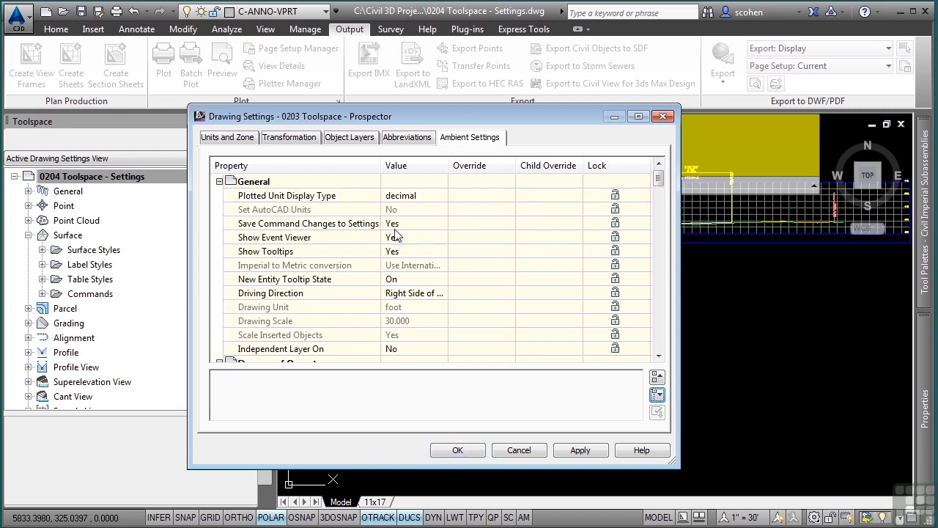
{"action": "left_click", "coordinate": [271, 251]}
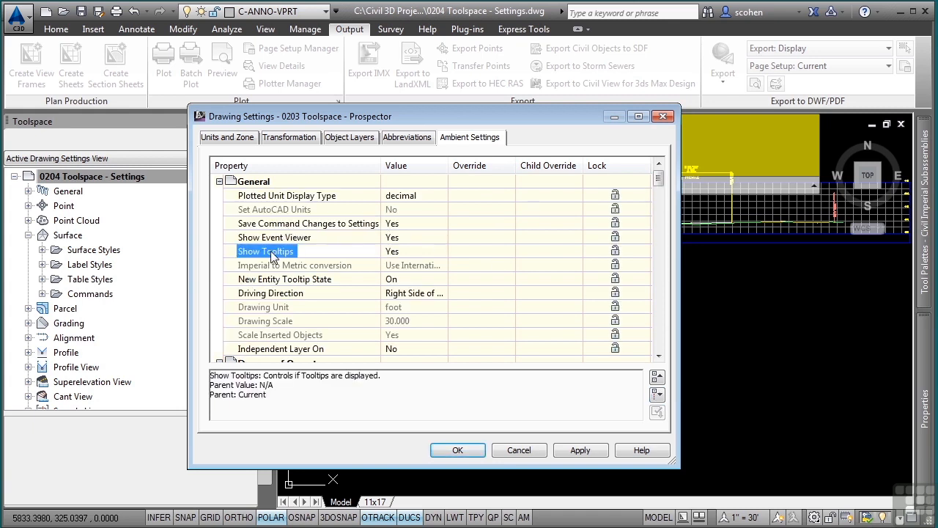
{"action": "scroll", "coordinate": [272, 255], "scroll_direction": "down", "scroll_amount": 3}
{"action": "scroll", "coordinate": [271, 255], "scroll_direction": "down", "scroll_amount": 1}
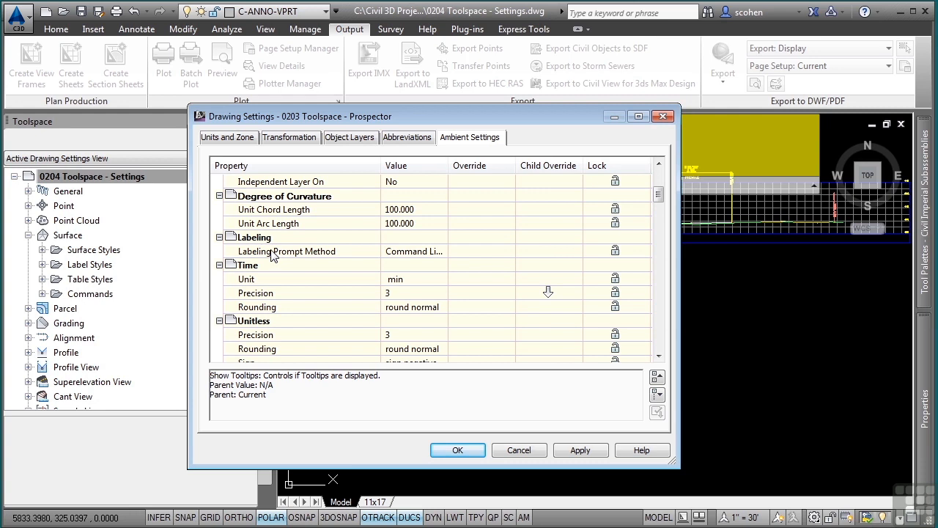
{"action": "scroll", "coordinate": [272, 255], "scroll_direction": "down", "scroll_amount": 3}
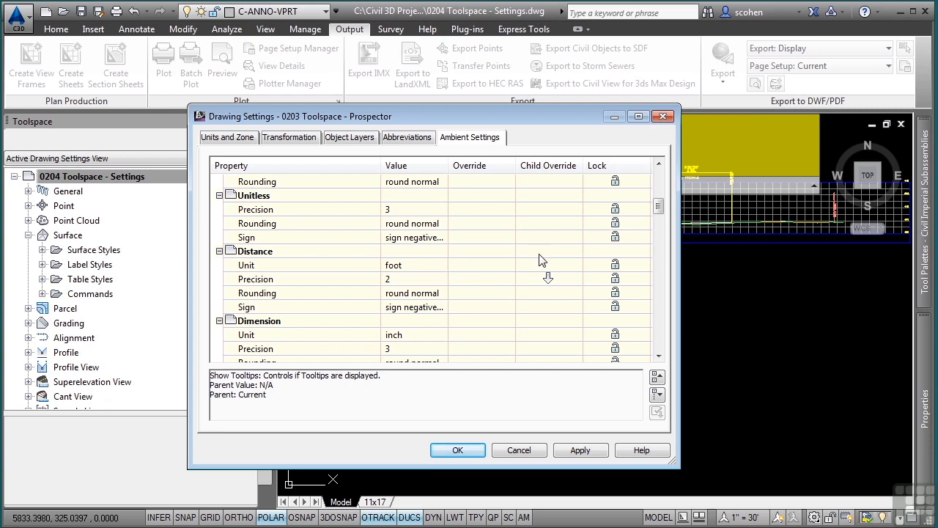
{"action": "left_click", "coordinate": [458, 451]}
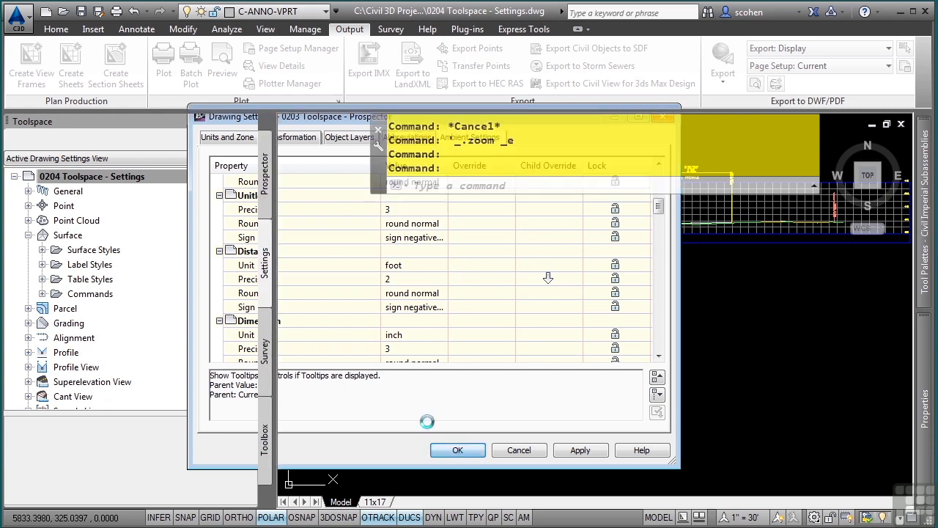
- Review the Default Styles and Contour Labeling Defaults in the Surface feature settings and close them without changes
{"action": "right_click", "coordinate": [77, 238]}
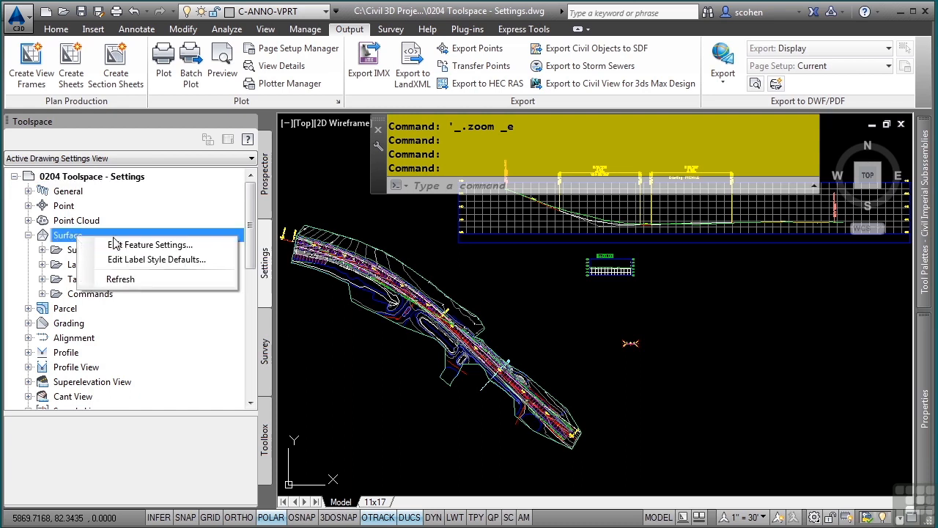
{"action": "left_click", "coordinate": [125, 250]}
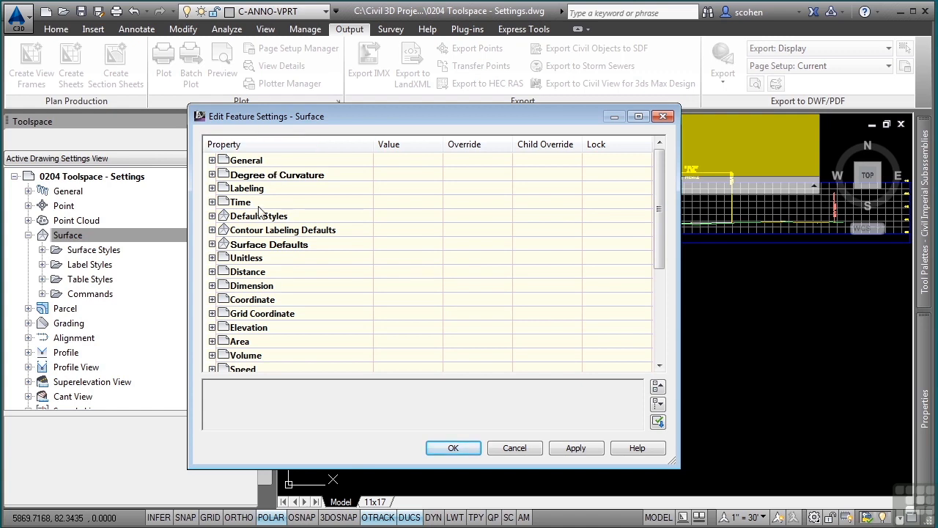
{"action": "left_click", "coordinate": [212, 216]}
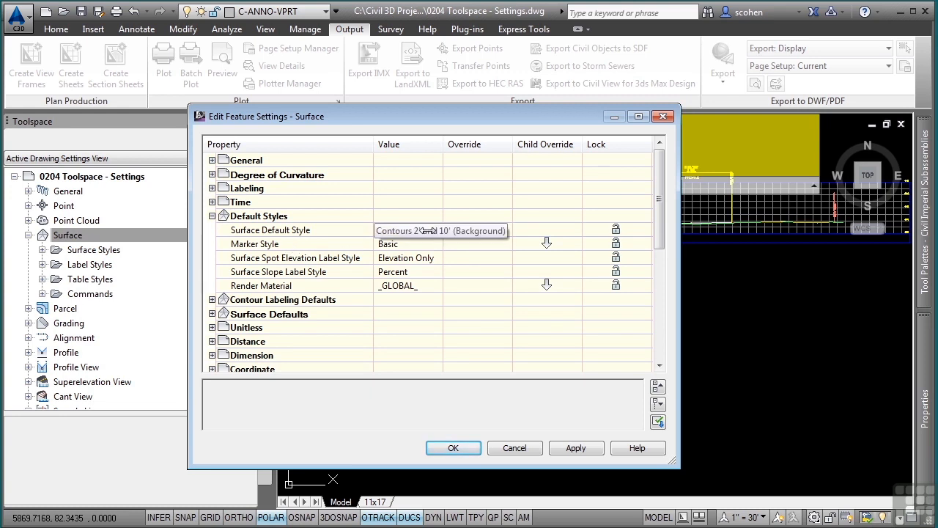
{"action": "left_click", "coordinate": [212, 313]}
{"action": "left_click", "coordinate": [211, 300]}
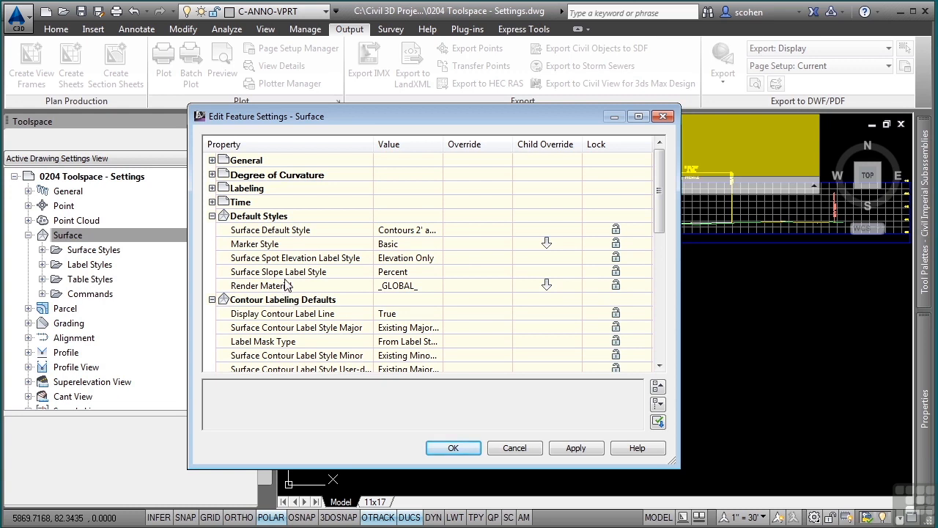
{"action": "left_click", "coordinate": [512, 448]}
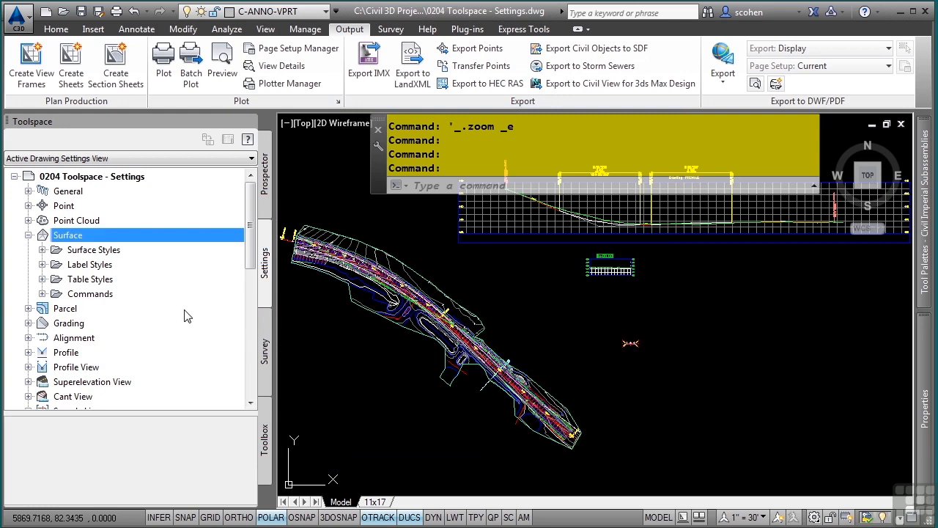
- Review the Add data options in the AddSurfaceContours command settings and close them without changes
{"action": "left_click", "coordinate": [44, 294]}
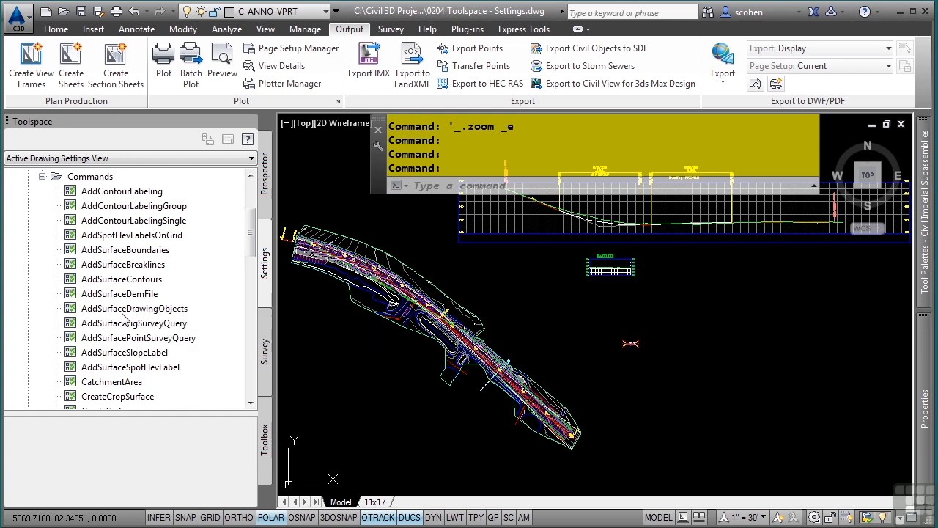
{"action": "right_click", "coordinate": [152, 281]}
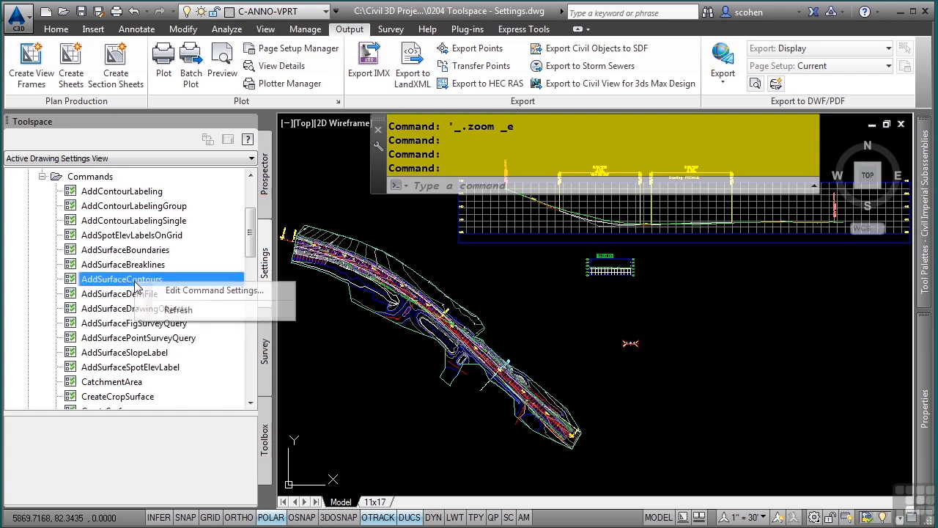
{"action": "left_click", "coordinate": [187, 293]}
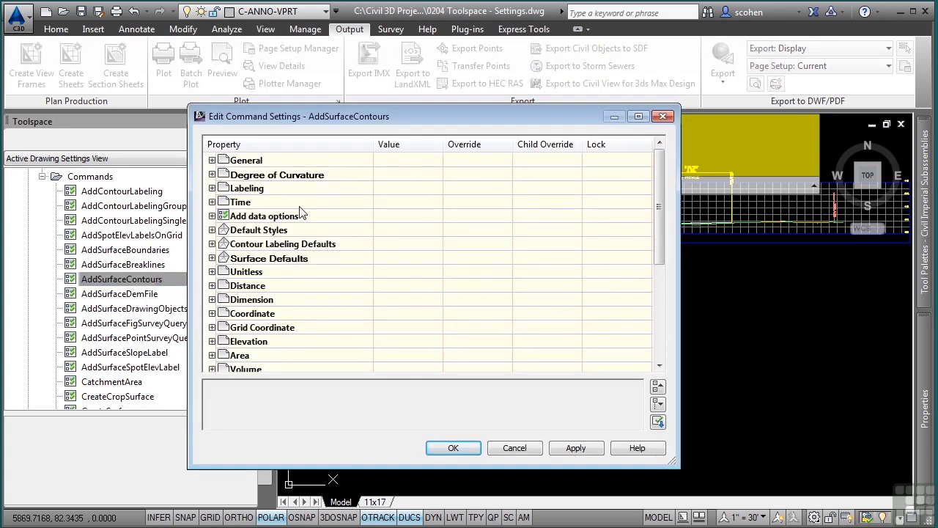
{"action": "left_click", "coordinate": [212, 215]}
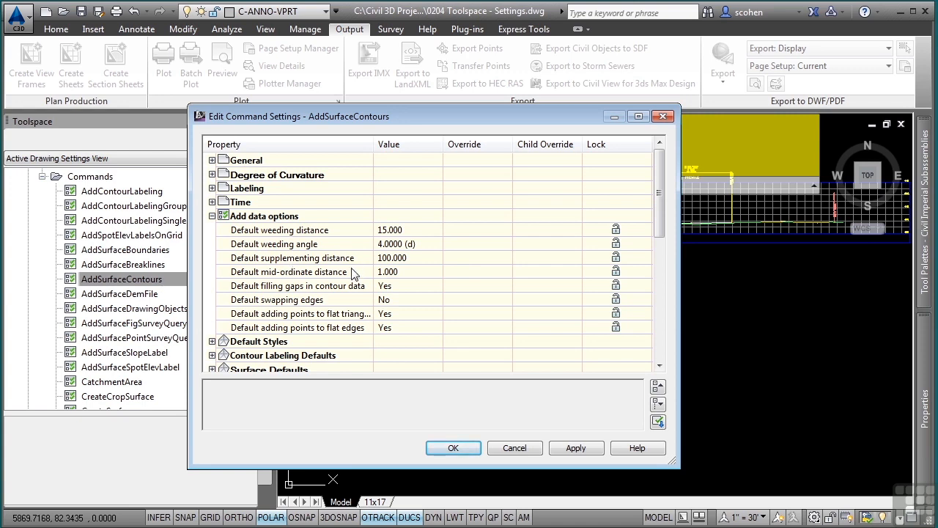
{"action": "left_click", "coordinate": [511, 448]}
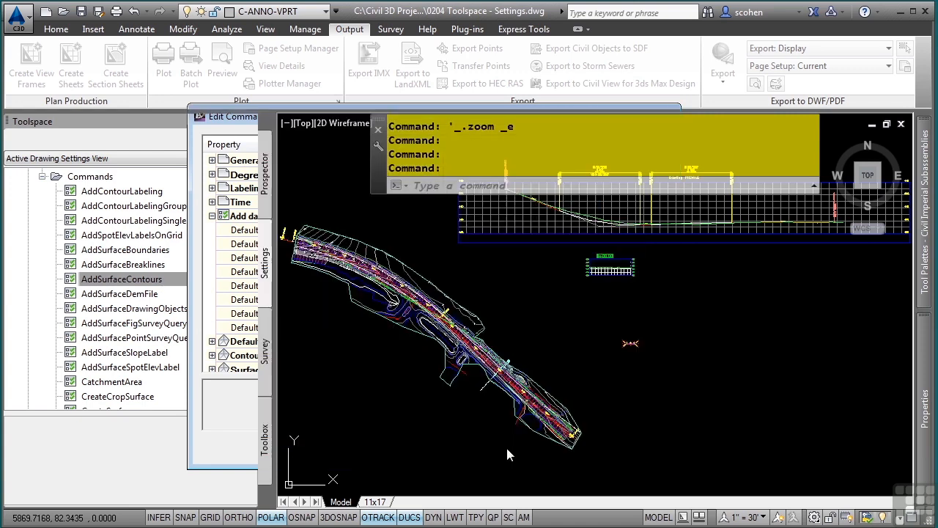
- Collapse the Surface Commands folder and the whole Surface collection in the drawing's settings tree
{"action": "left_click", "coordinate": [43, 177]}
{"action": "scroll", "coordinate": [70, 227], "scroll_direction": "up", "scroll_amount": 3}
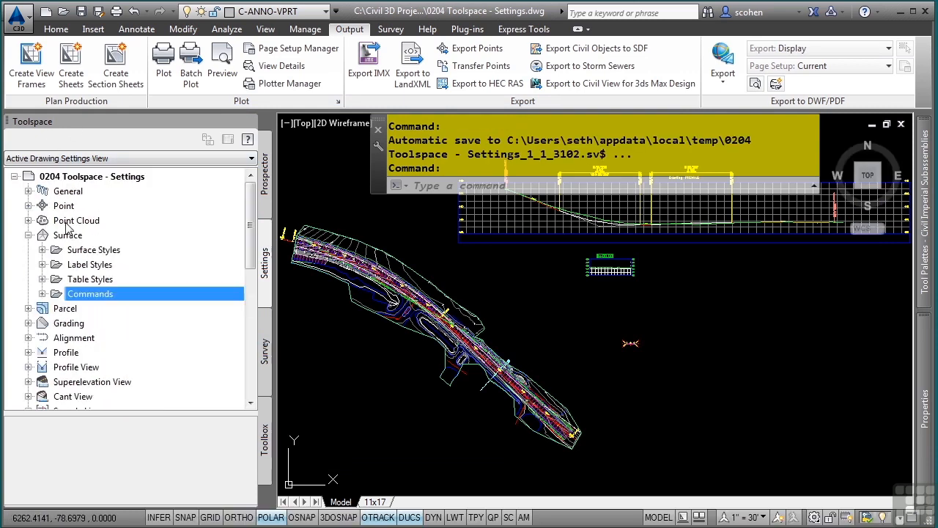
{"action": "left_click", "coordinate": [28, 236]}
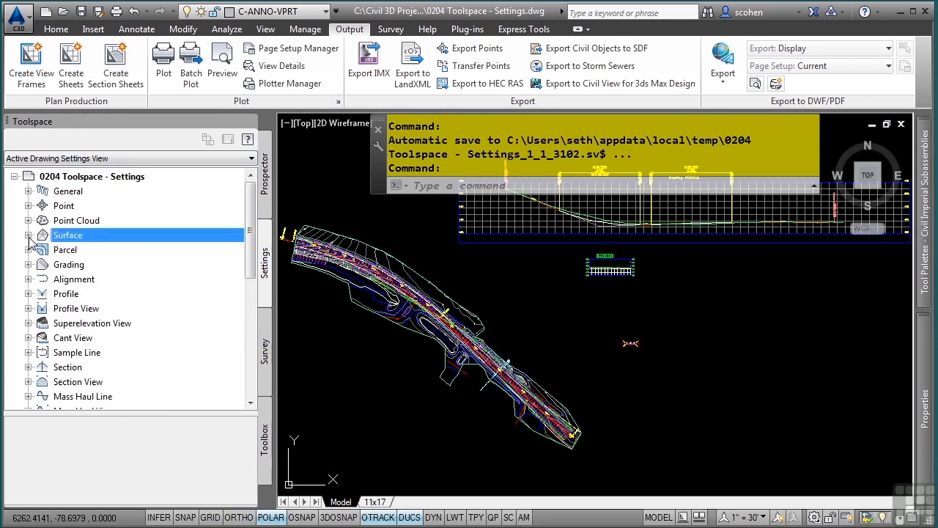
- Review the drawing's expanded label style defaults, try the child override for the label Layer, and close them without saving
{"action": "right_click", "coordinate": [122, 183]}
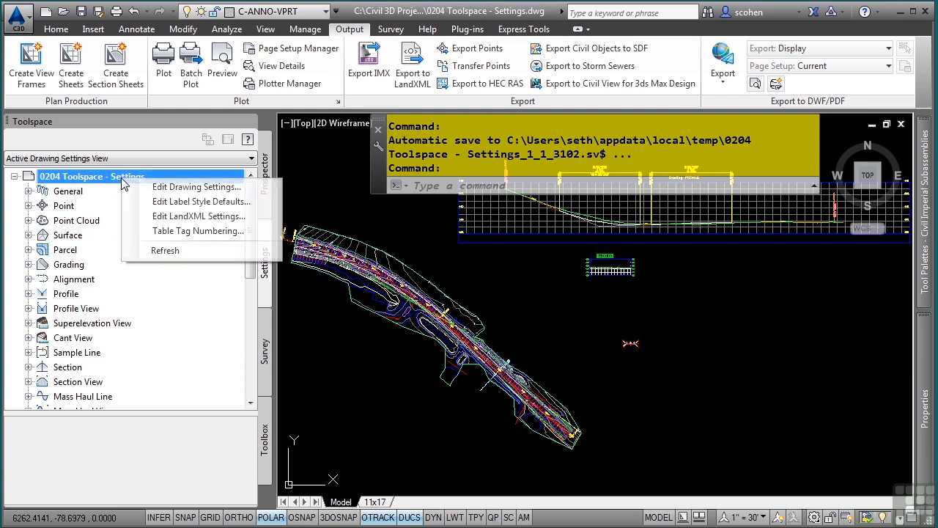
{"action": "left_click", "coordinate": [155, 203]}
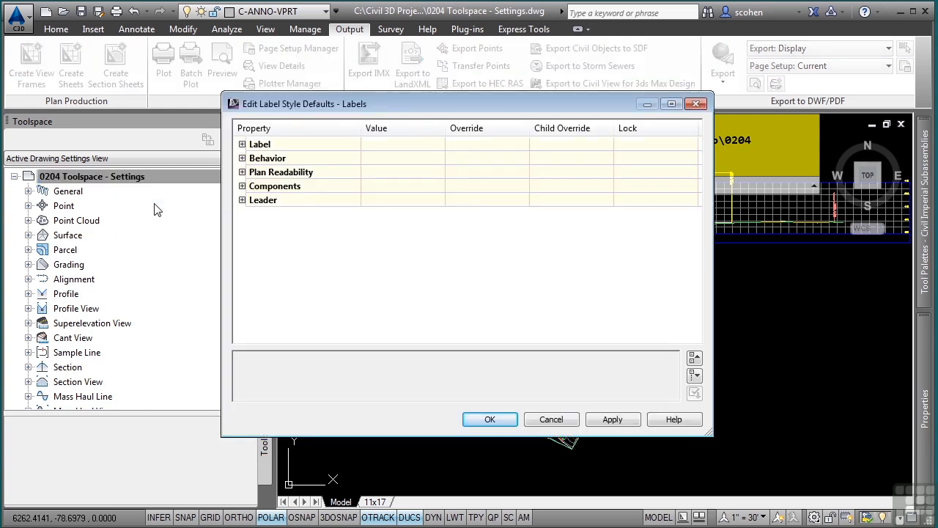
{"action": "left_click", "coordinate": [694, 376]}
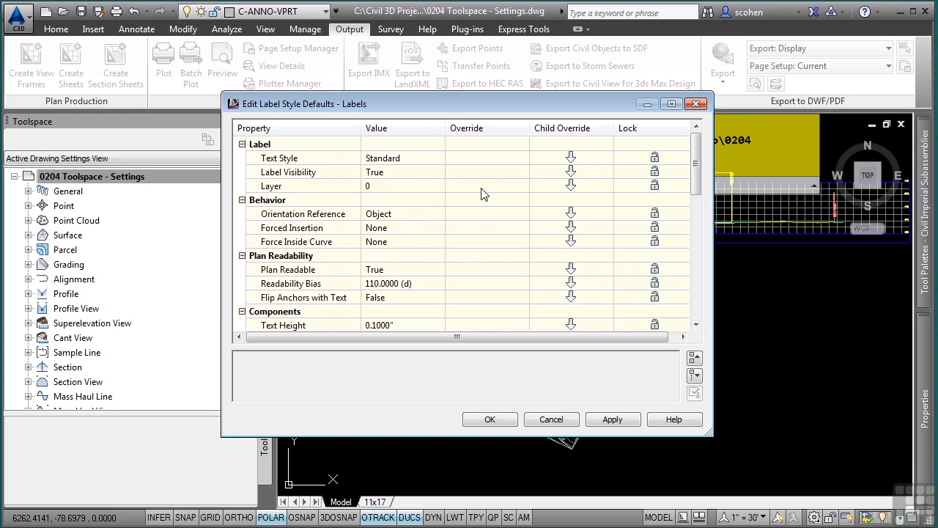
{"action": "left_click", "coordinate": [573, 188]}
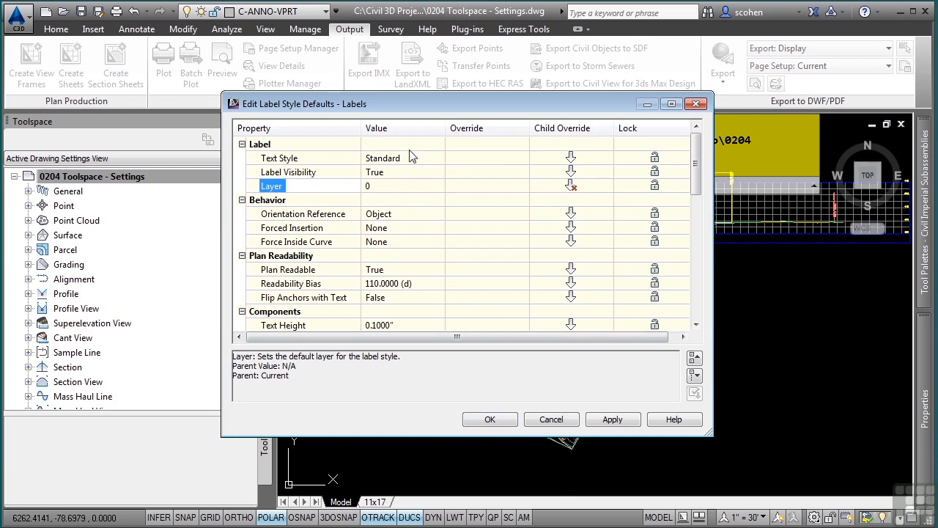
{"action": "left_click", "coordinate": [551, 420]}
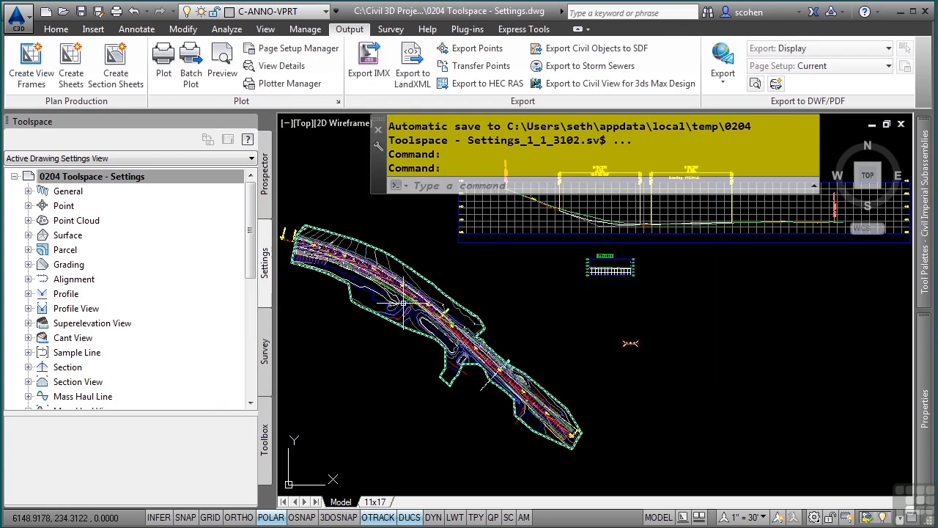
- Try to import styles into the drawing, and save the drawing's pending modifications
{"action": "mouse_move", "coordinate": [403, 302]}
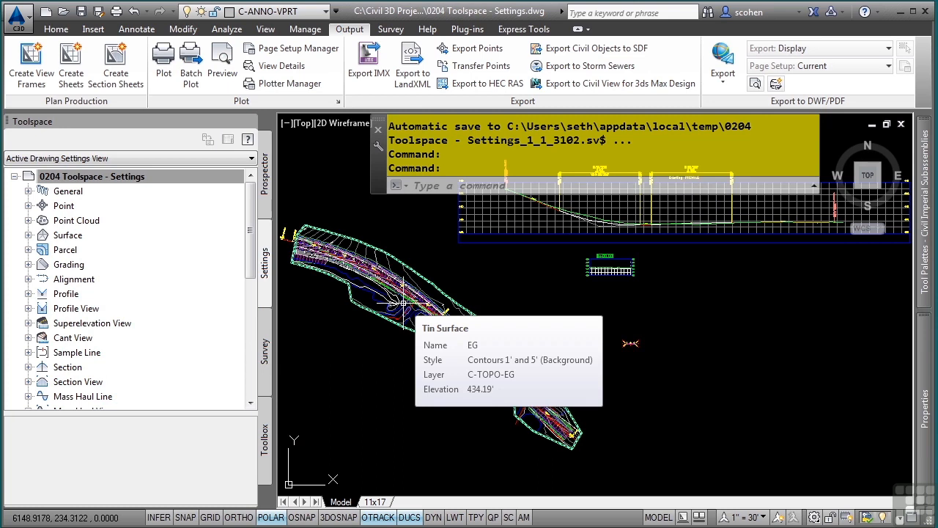
{"action": "left_click", "coordinate": [308, 32]}
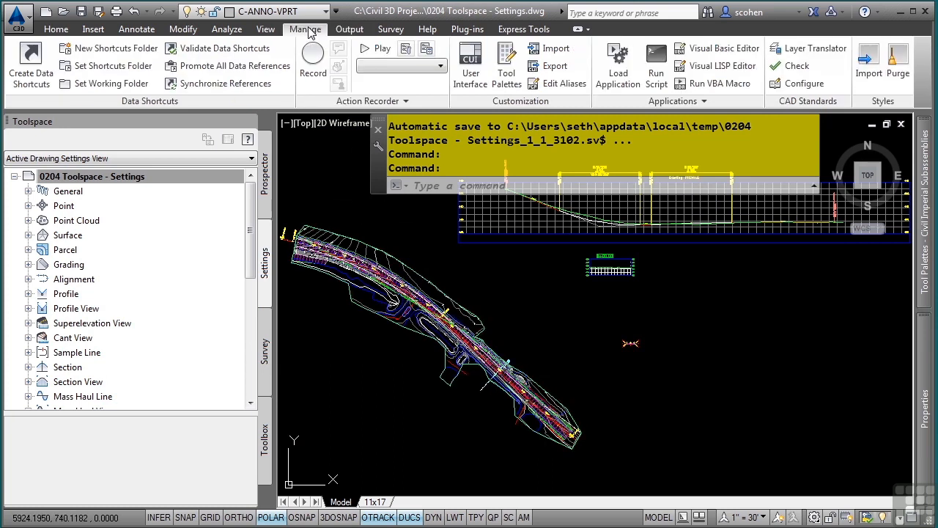
{"action": "left_click", "coordinate": [878, 74]}
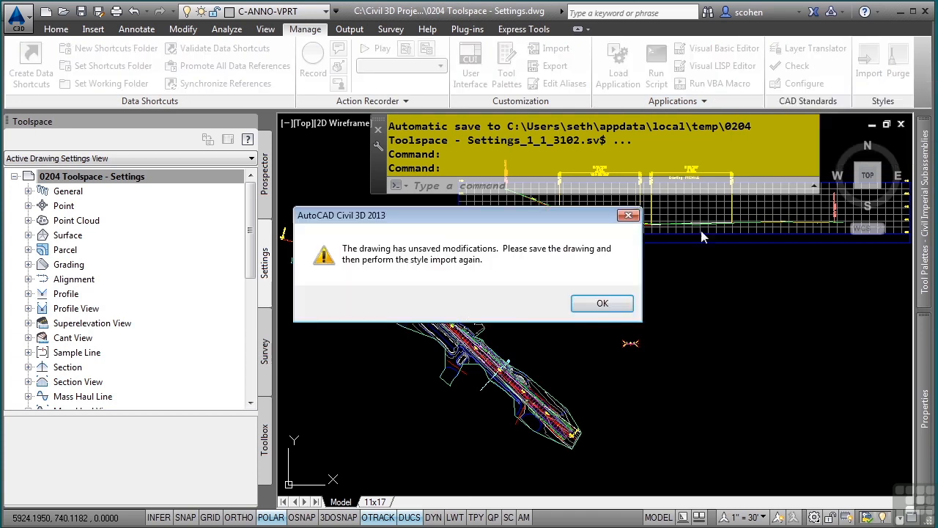
{"action": "left_click", "coordinate": [595, 309]}
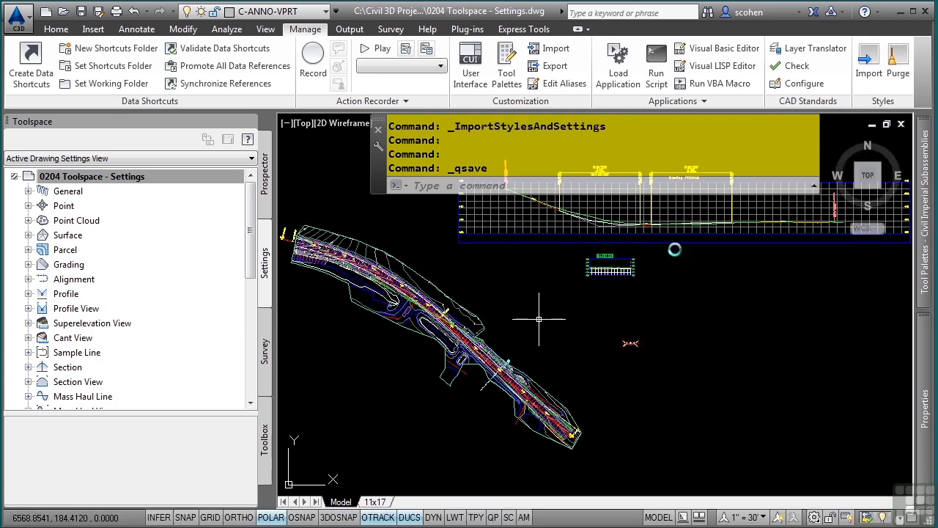
- Start the styles import again with the _AutoCAD Civil 3D (Metric) NCS.dwt template as the source
{"action": "left_click", "coordinate": [868, 64]}
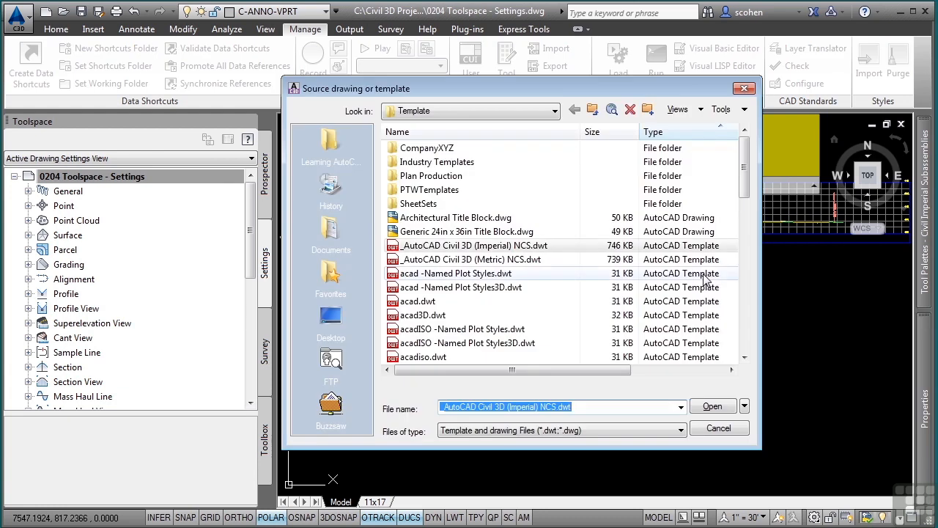
{"action": "left_click", "coordinate": [459, 264]}
{"action": "double_click", "coordinate": [458, 264]}
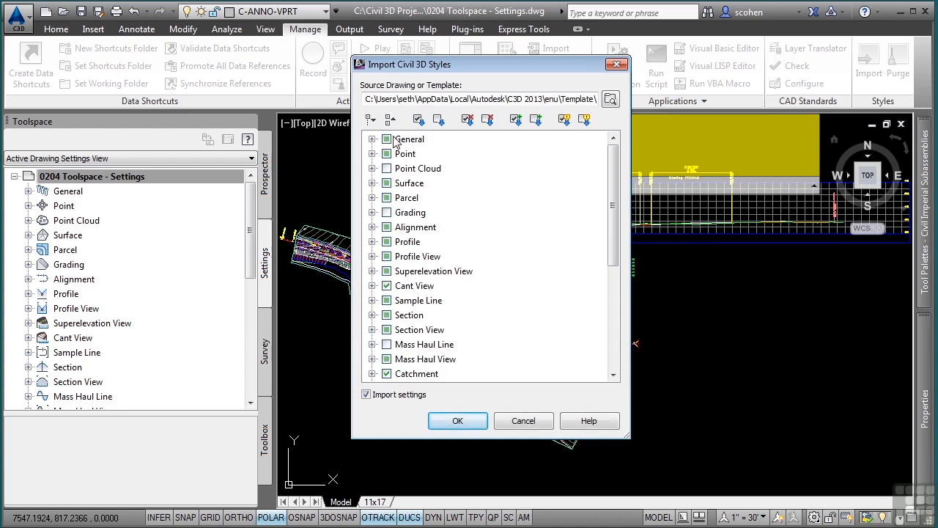
- Uncheck the styles marked for import, examine the Alignment Styles entries, and cancel the style import
{"action": "left_click", "coordinate": [438, 121]}
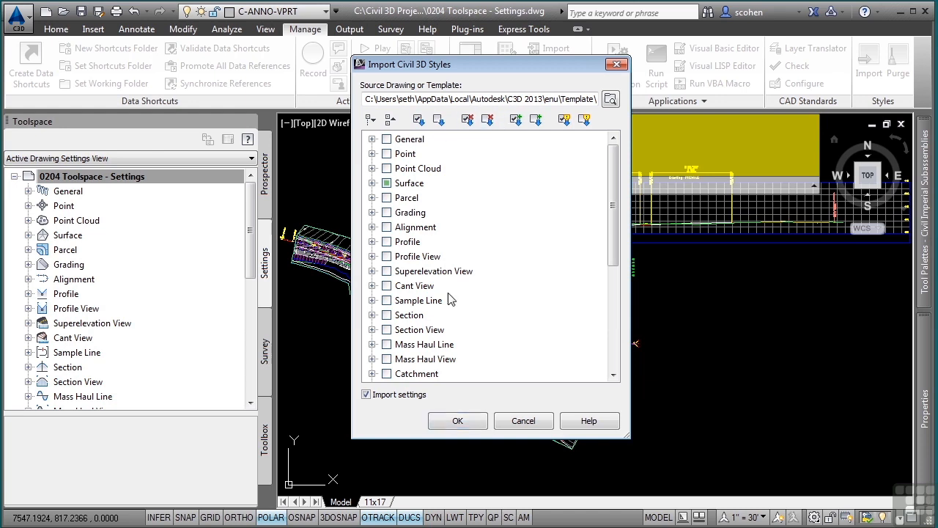
{"action": "left_click", "coordinate": [372, 227]}
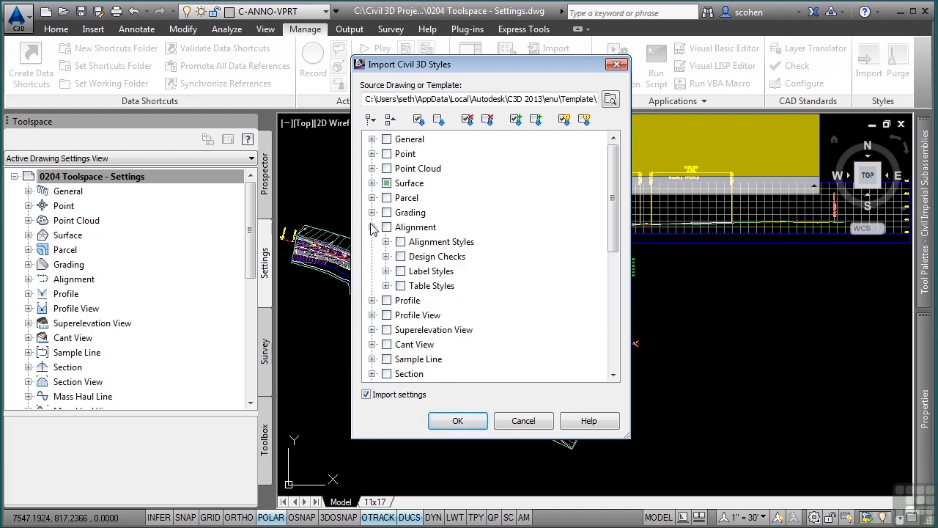
{"action": "left_click", "coordinate": [387, 242]}
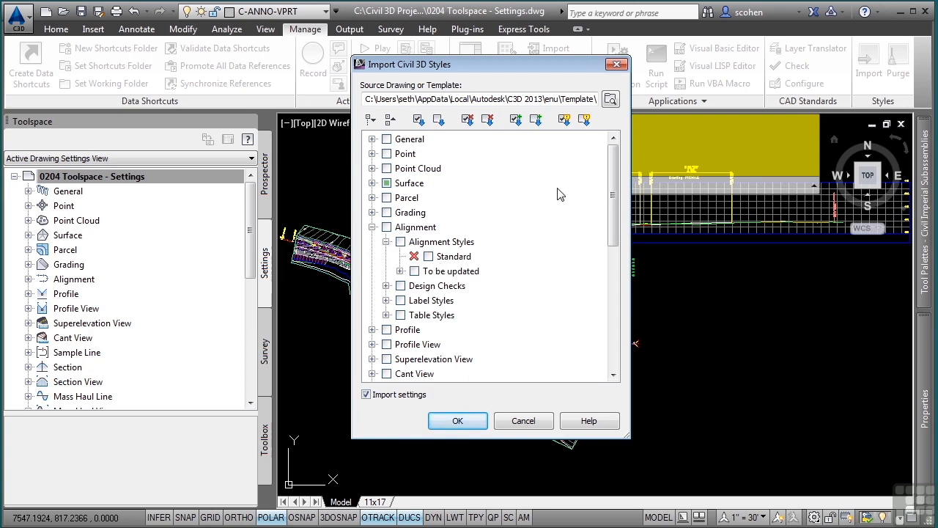
{"action": "left_click", "coordinate": [522, 420]}
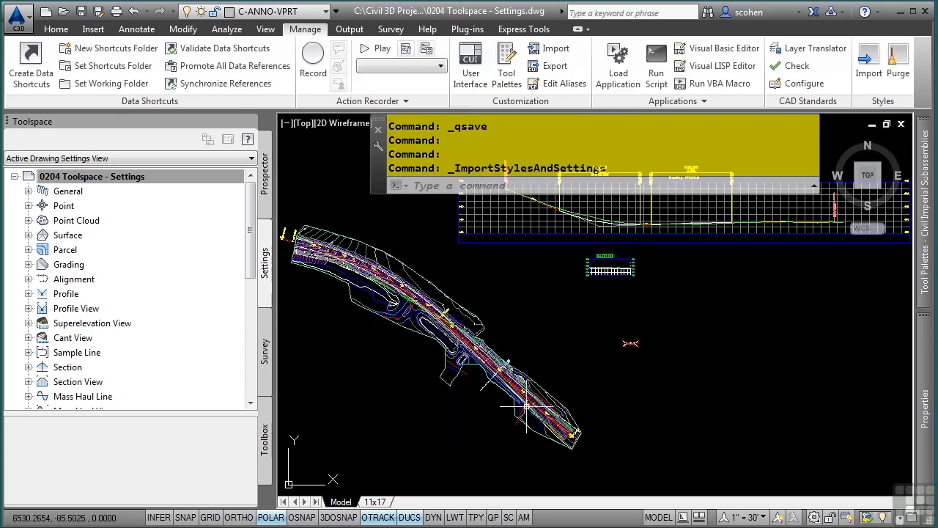